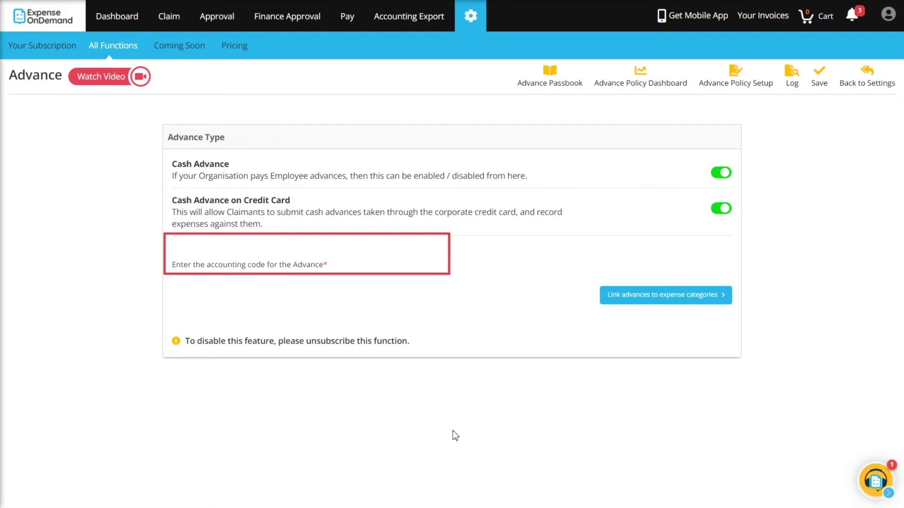
Save the advance settings with accounting code Advance044 and the Parking and Books & Publications categories unlinked from advances.
{"action": "left_click", "coordinate": [266, 265]}
{"action": "type", "text": "Advance044"}
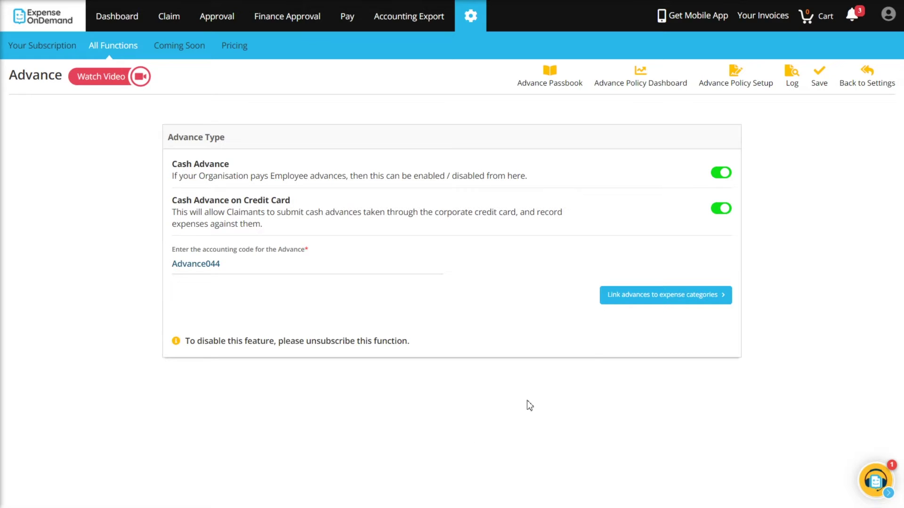
{"action": "left_click", "coordinate": [671, 305]}
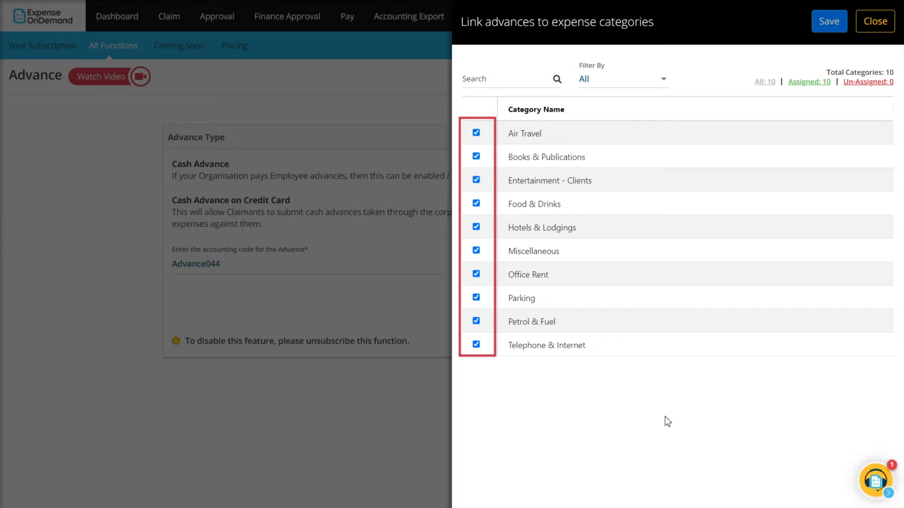
{"action": "left_click", "coordinate": [476, 297]}
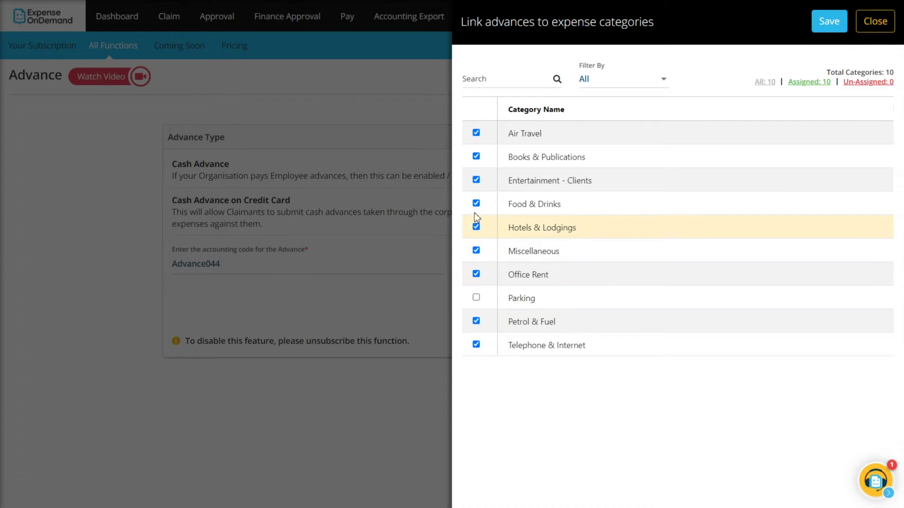
{"action": "left_click", "coordinate": [476, 156]}
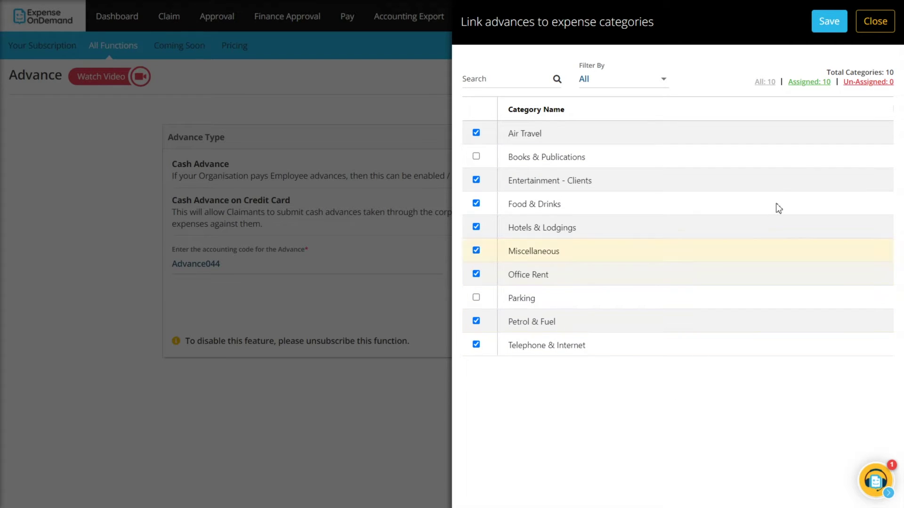
{"action": "left_click", "coordinate": [832, 27]}
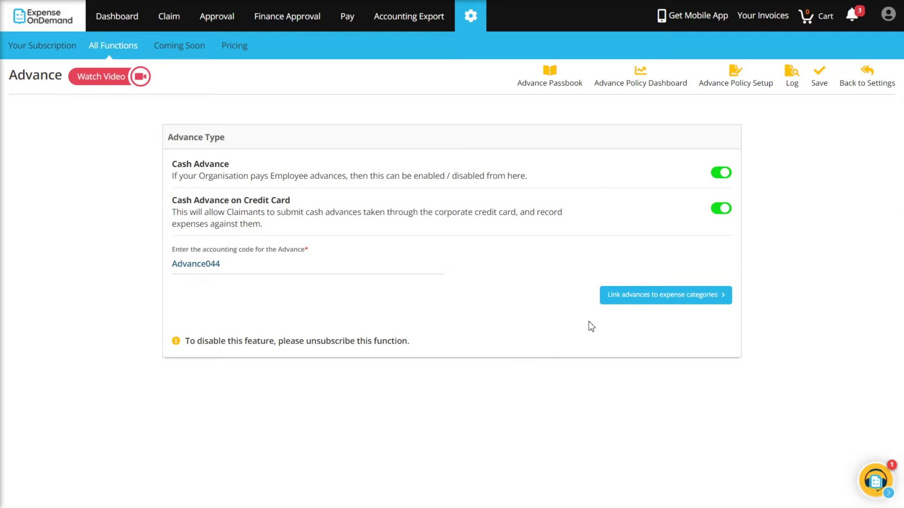
{"action": "left_click", "coordinate": [821, 85]}
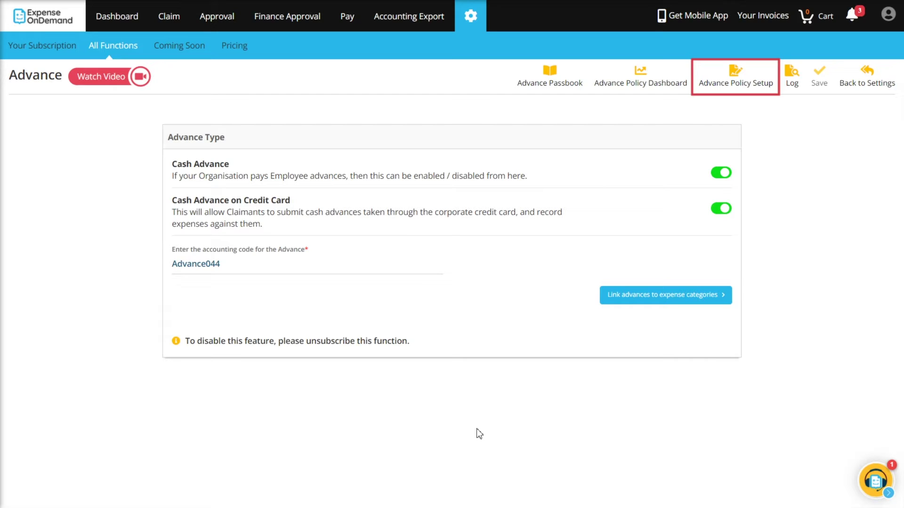
In the advance policy setup, give the last listed claimant a salary of 900.00 and a percentage limit of 45, and save.
{"action": "left_click", "coordinate": [737, 85]}
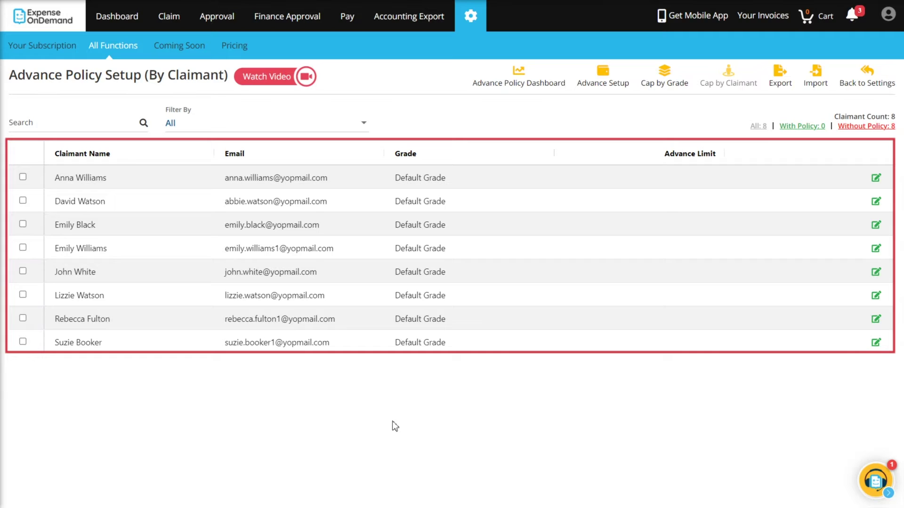
{"action": "left_click", "coordinate": [22, 343]}
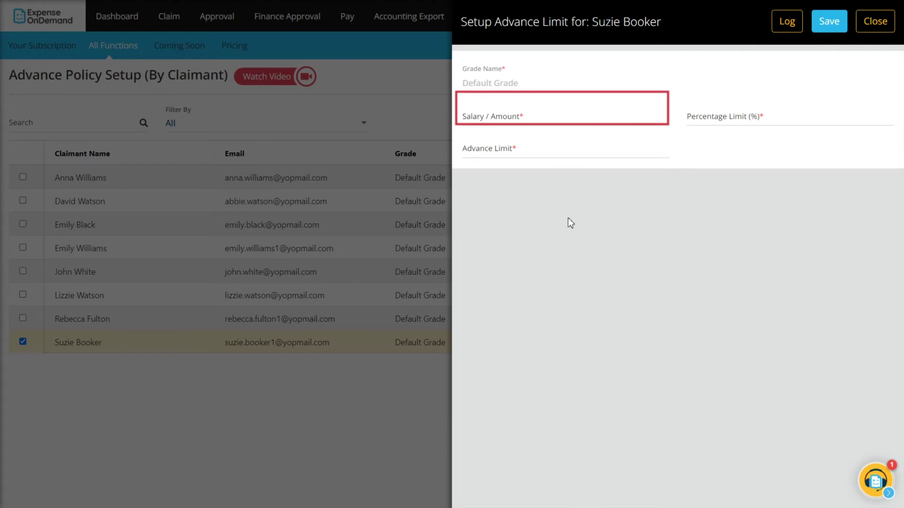
{"action": "left_click", "coordinate": [518, 124]}
{"action": "type", "text": "900.00"}
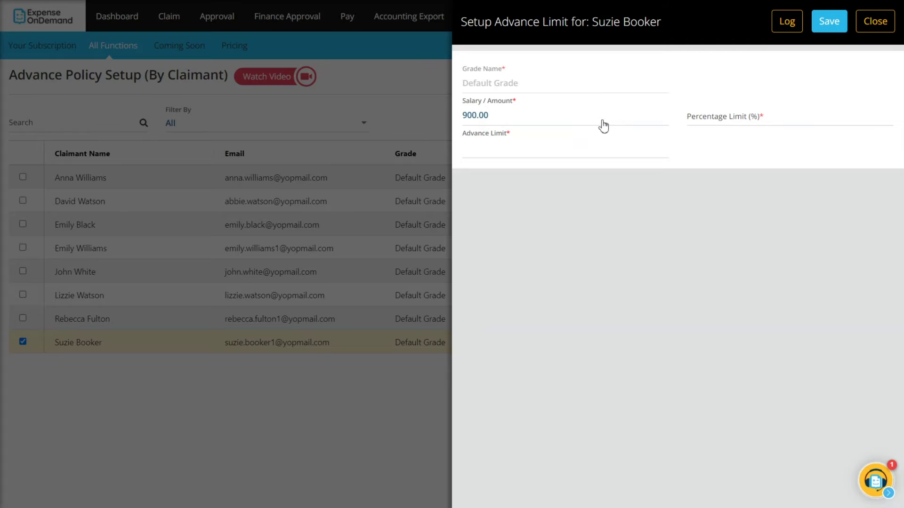
{"action": "left_click", "coordinate": [697, 123]}
{"action": "type", "text": "45"}
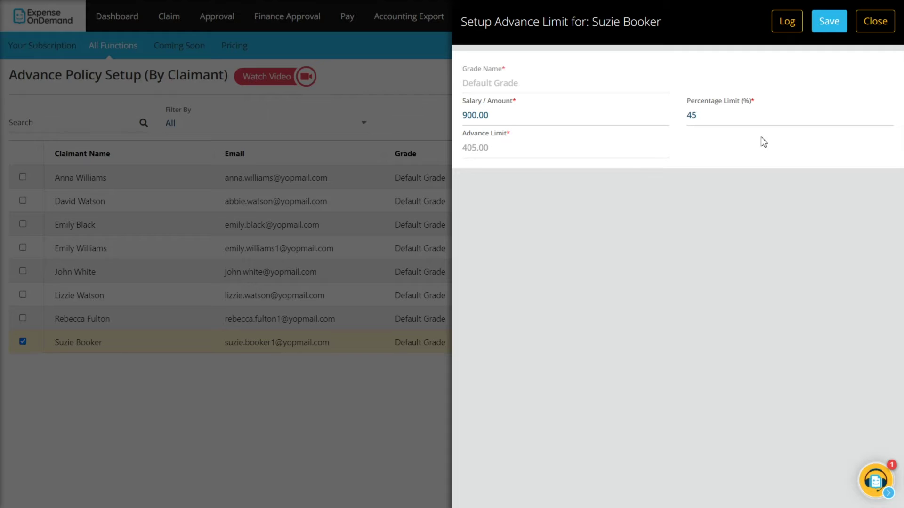
{"action": "left_click", "coordinate": [832, 28]}
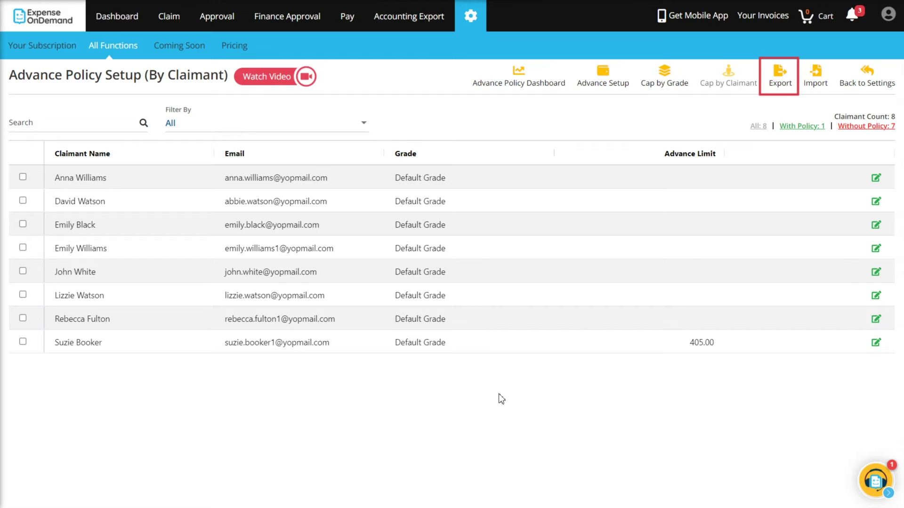
Export the claimant advance policies as the CSV file Advances Policy Setup in the Documents folder.
{"action": "left_click", "coordinate": [780, 84]}
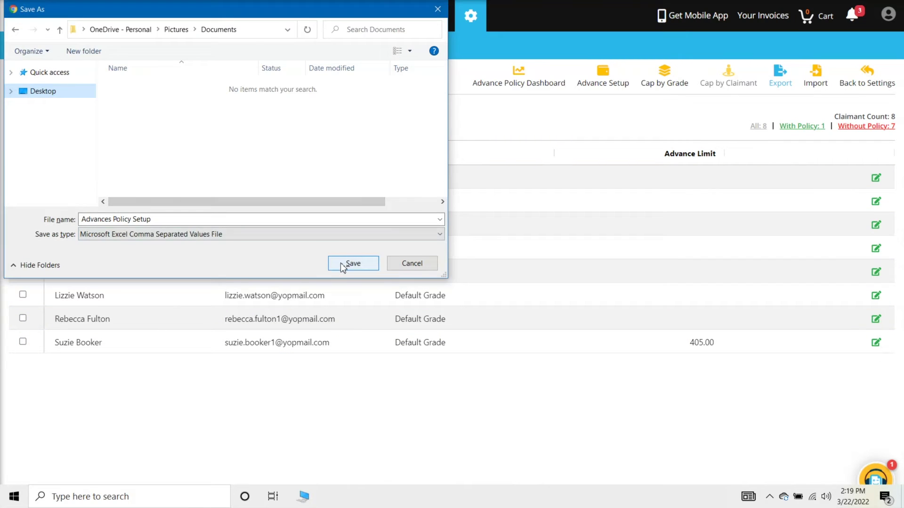
{"action": "left_click", "coordinate": [340, 263]}
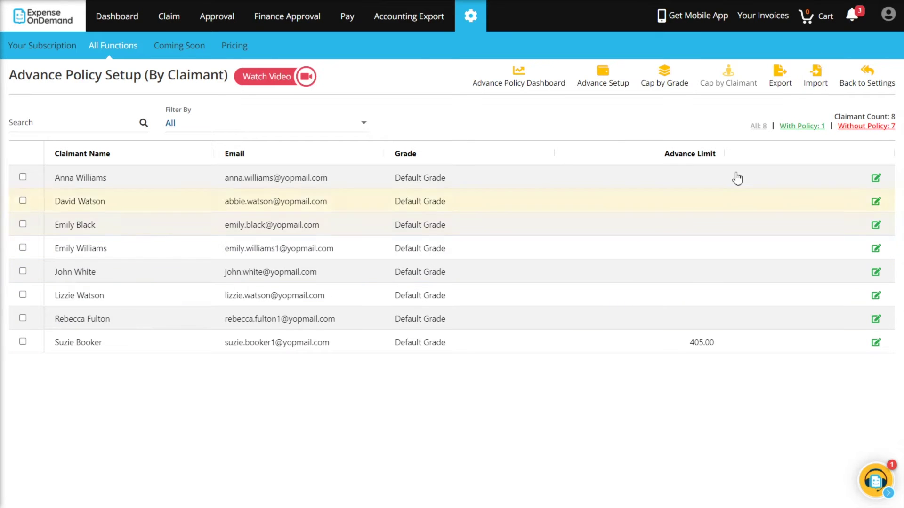
Upload Advances Policy Setup (1).csv as the policy import template and start its import.
{"action": "left_click", "coordinate": [814, 86]}
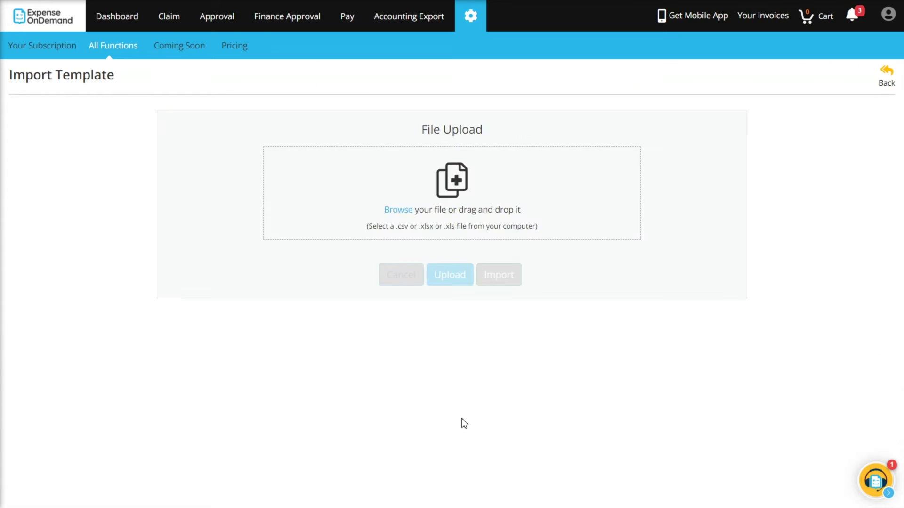
{"action": "left_click", "coordinate": [393, 211]}
{"action": "left_click", "coordinate": [160, 86]}
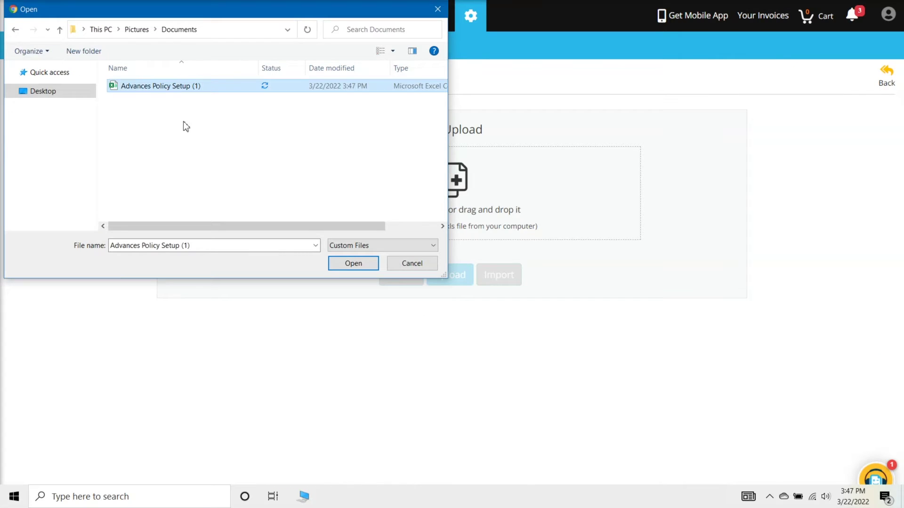
{"action": "left_click", "coordinate": [343, 262]}
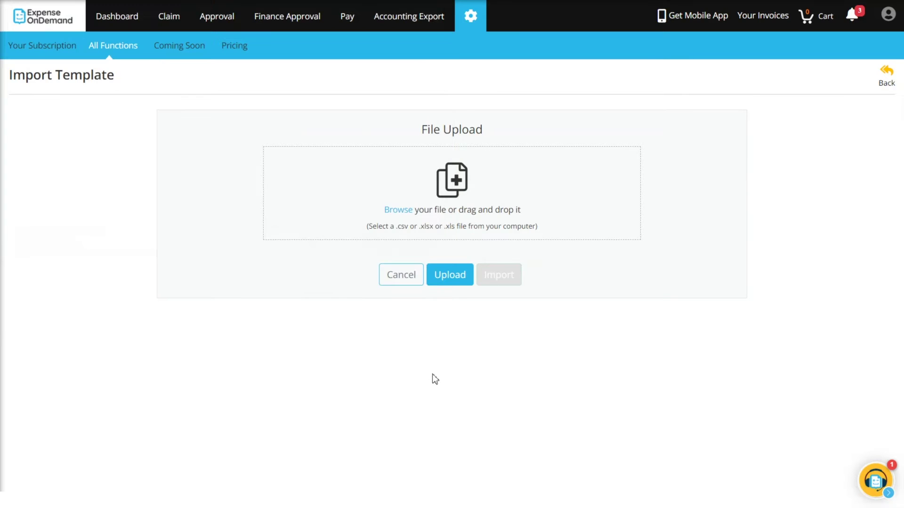
{"action": "left_click", "coordinate": [448, 279]}
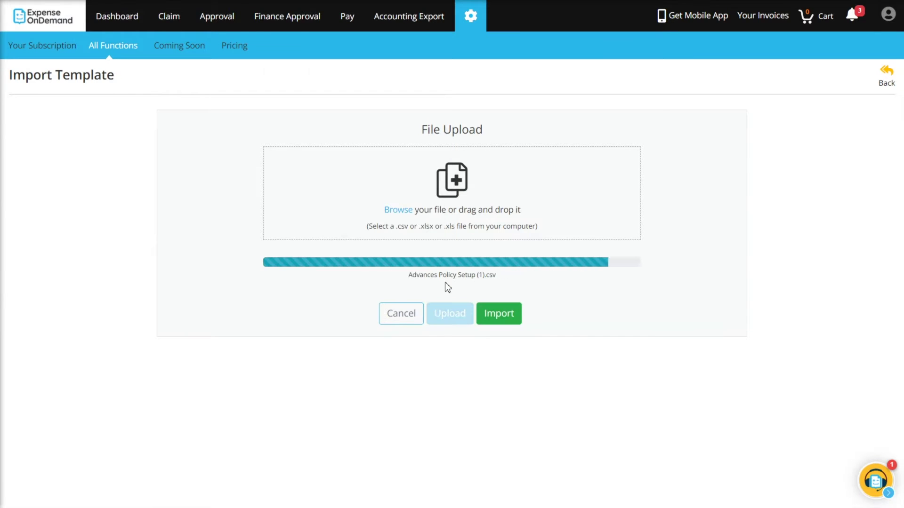
{"action": "left_click", "coordinate": [496, 324]}
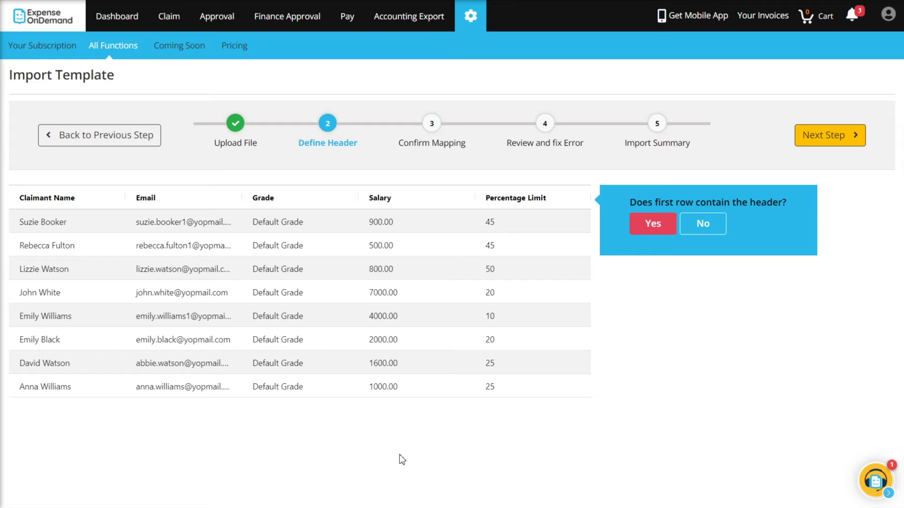
Accept the header row and column mapping, and confirm the import of the claimant policies.
{"action": "left_click", "coordinate": [819, 137]}
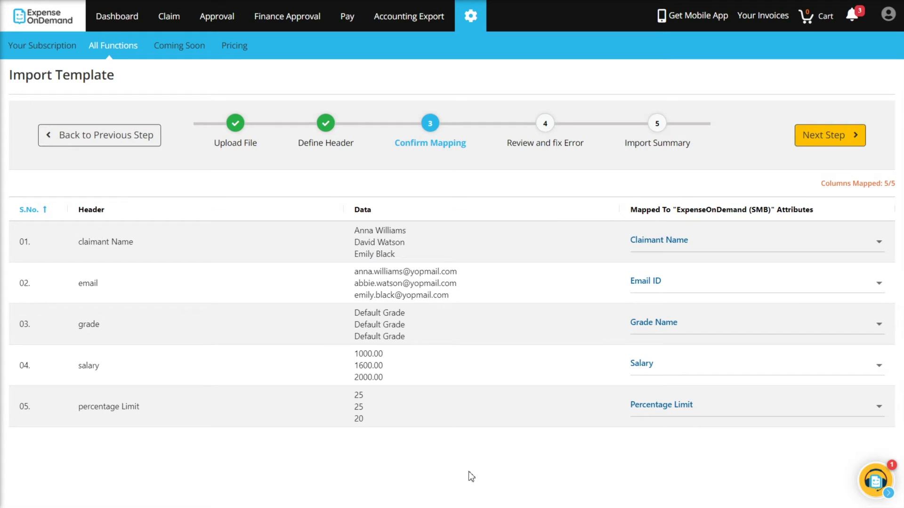
{"action": "left_click", "coordinate": [807, 135]}
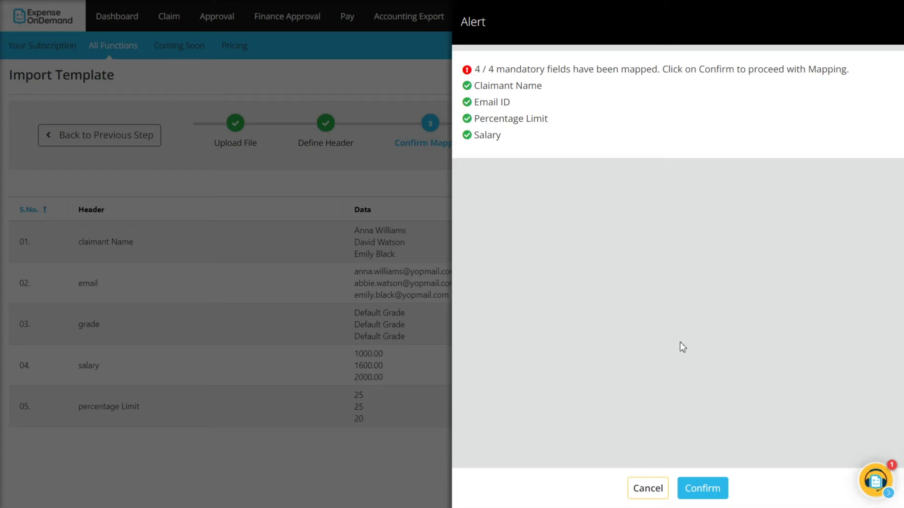
{"action": "left_click", "coordinate": [702, 488]}
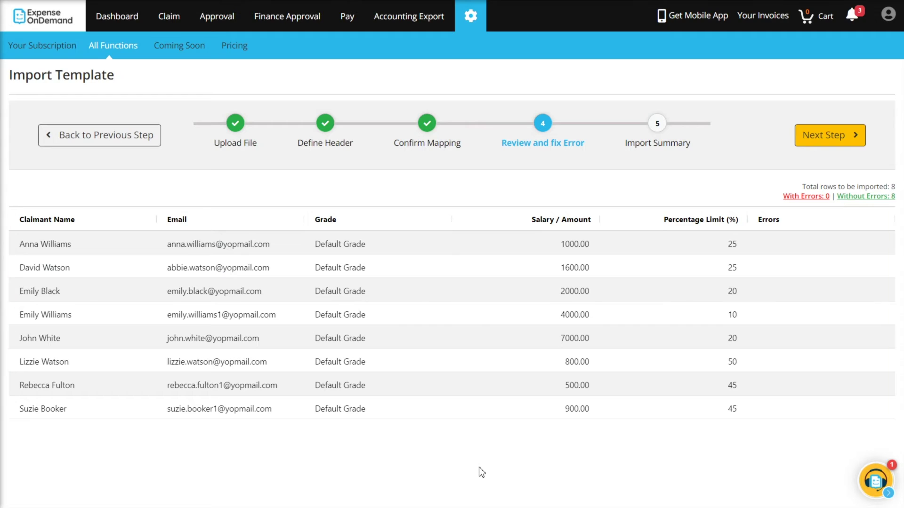
{"action": "left_click", "coordinate": [825, 140]}
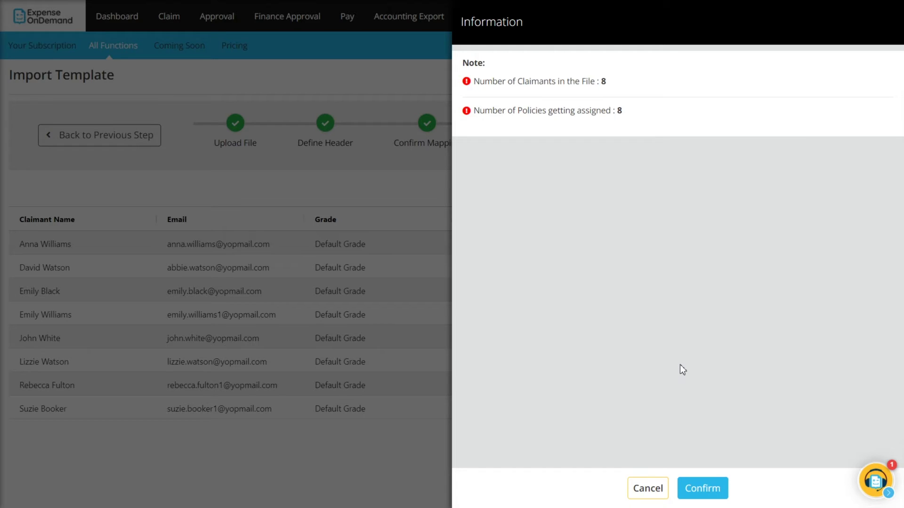
{"action": "left_click", "coordinate": [698, 488]}
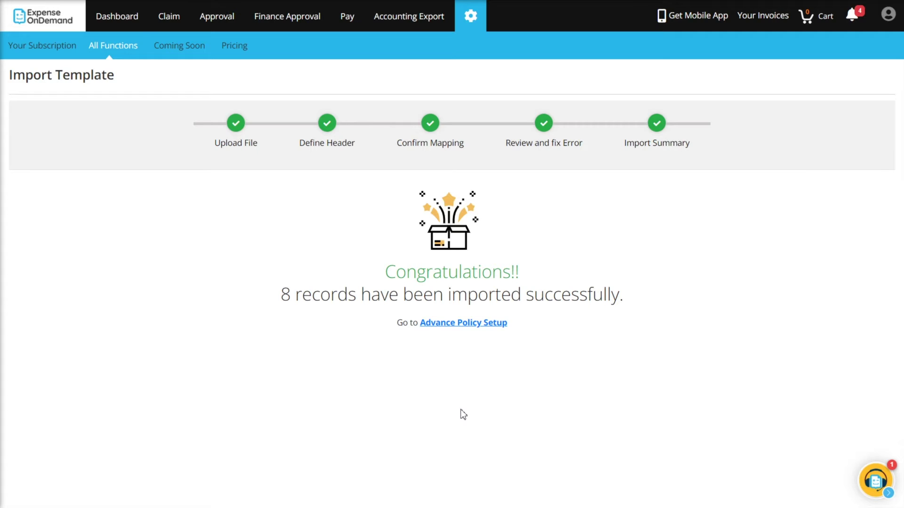
Switch the advance policy setup to capping by grade and save an advance limit of 25000.00 for Default Grade.
{"action": "left_click", "coordinate": [459, 323]}
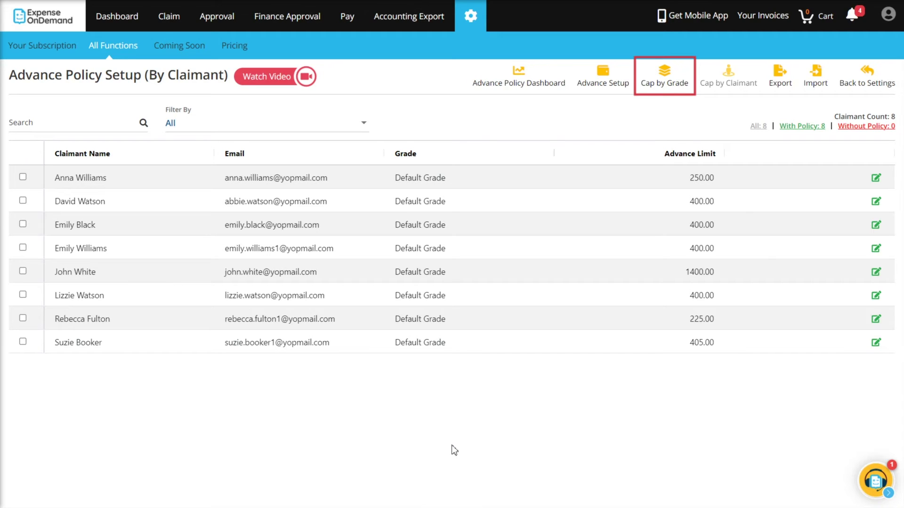
{"action": "left_click", "coordinate": [671, 89]}
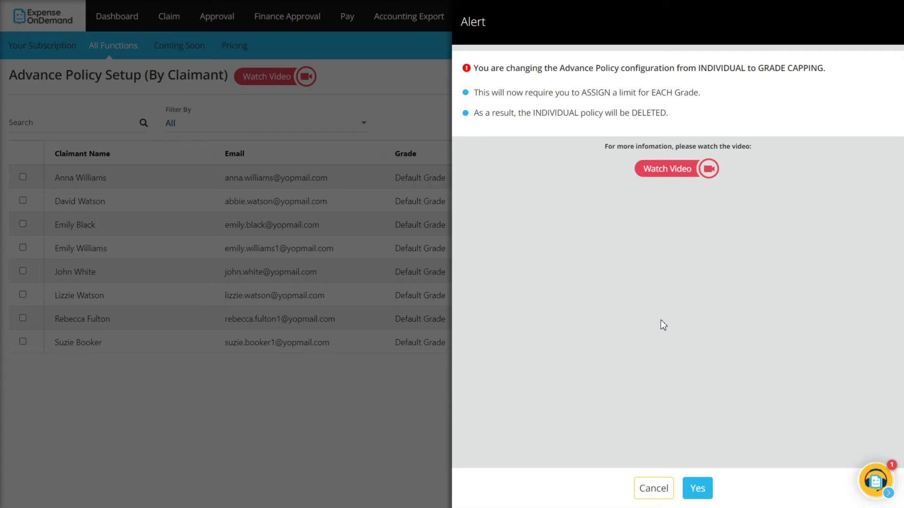
{"action": "left_click", "coordinate": [695, 489]}
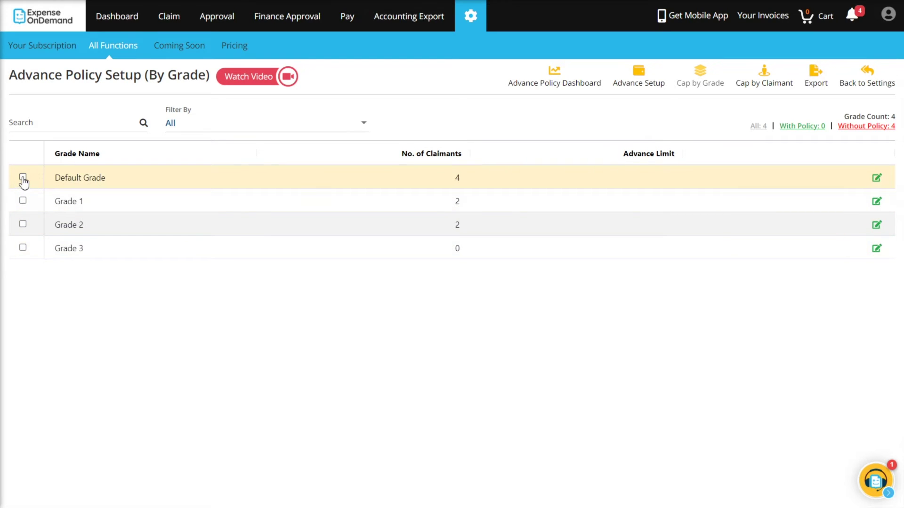
{"action": "left_click", "coordinate": [23, 178]}
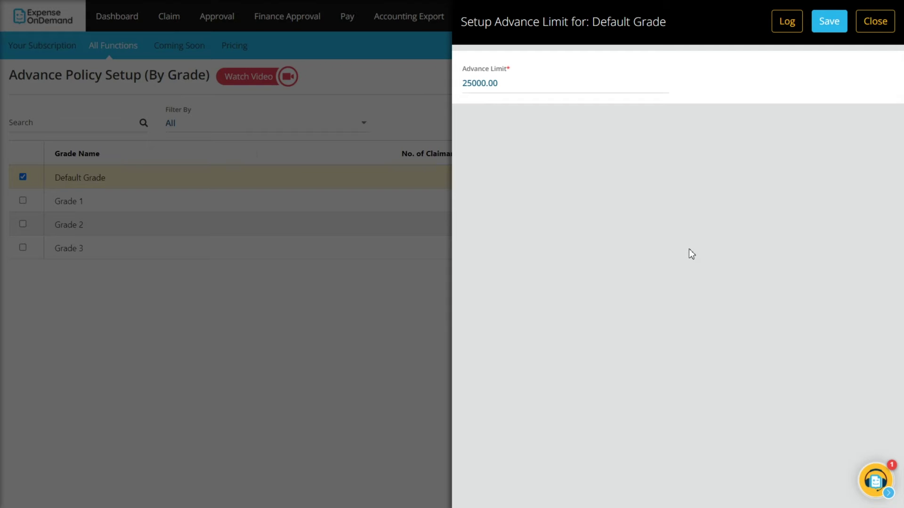
{"action": "left_click", "coordinate": [834, 29]}
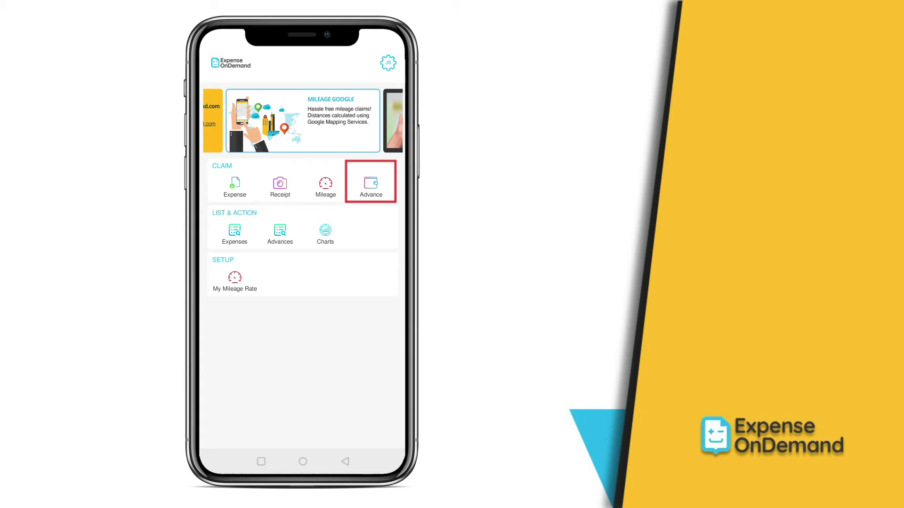
In the Expense OnDemand mobile app, start a new advance of type Cash Advance and view its advance policy.
{"action": "left_click", "coordinate": [371, 186]}
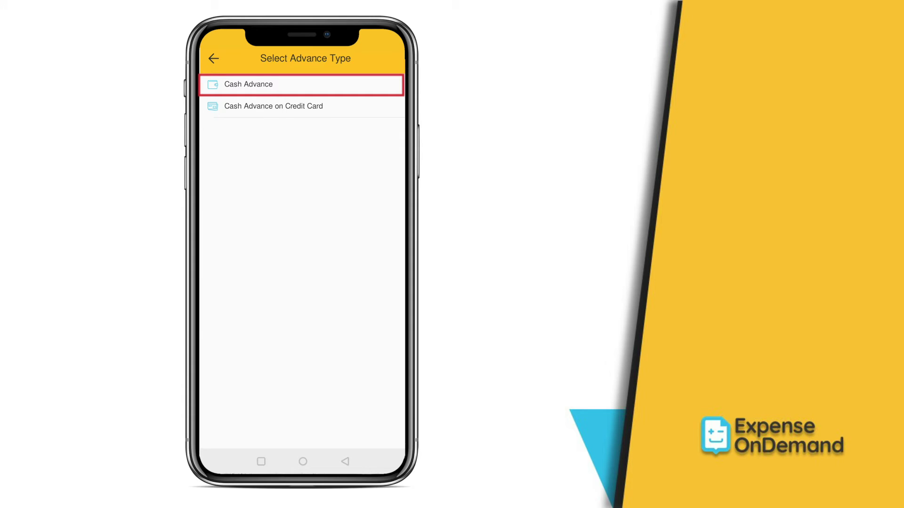
{"action": "left_click", "coordinate": [251, 84]}
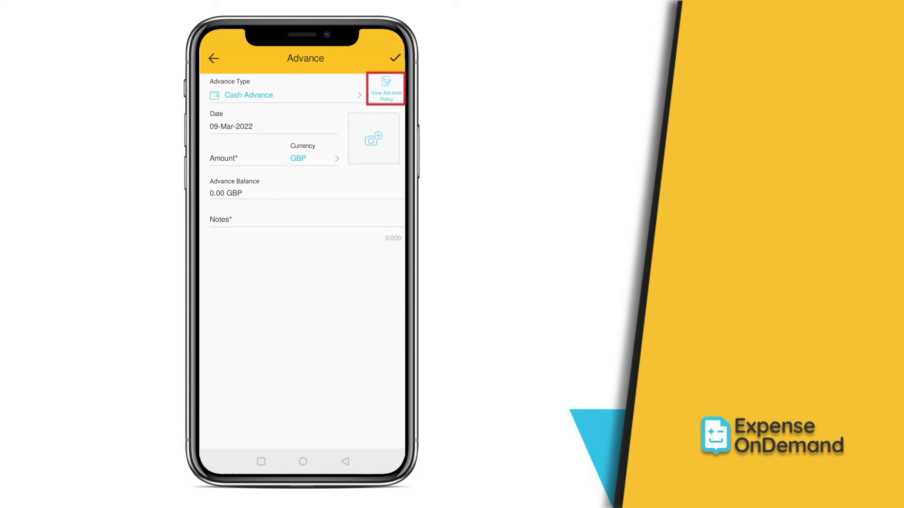
{"action": "left_click", "coordinate": [387, 90]}
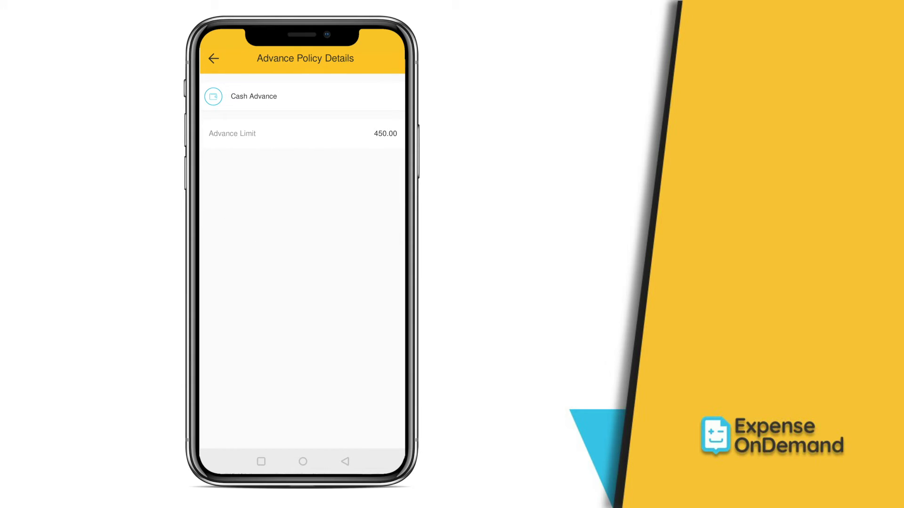
Fill in the cash advance with an amount of 150.00, leave the currency selection at GBP, and enter its notes.
{"action": "left_click", "coordinate": [214, 58]}
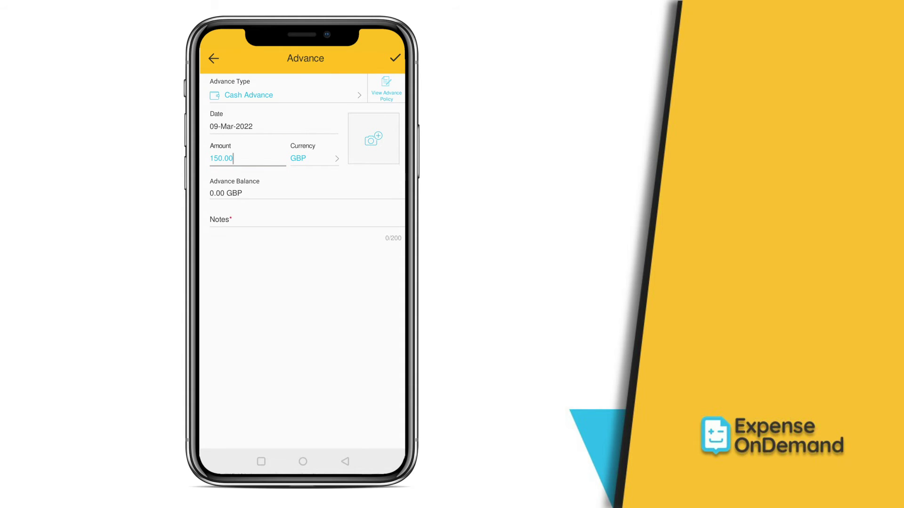
{"action": "left_click", "coordinate": [314, 159]}
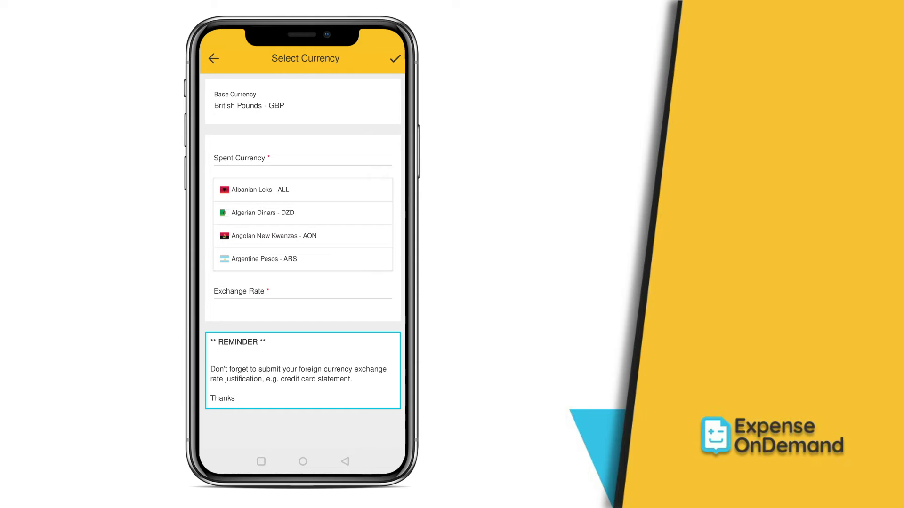
{"action": "left_click", "coordinate": [213, 59]}
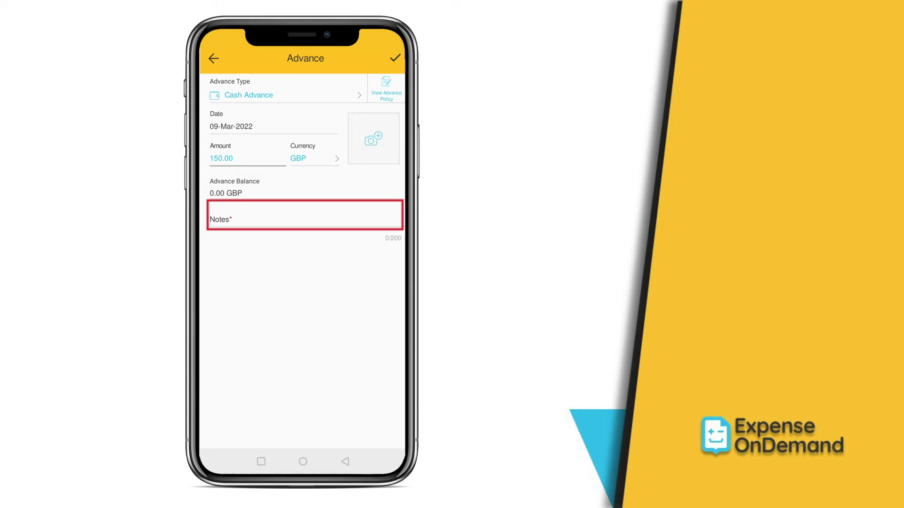
{"action": "left_click", "coordinate": [225, 217]}
{"action": "left_click", "coordinate": [216, 401]}
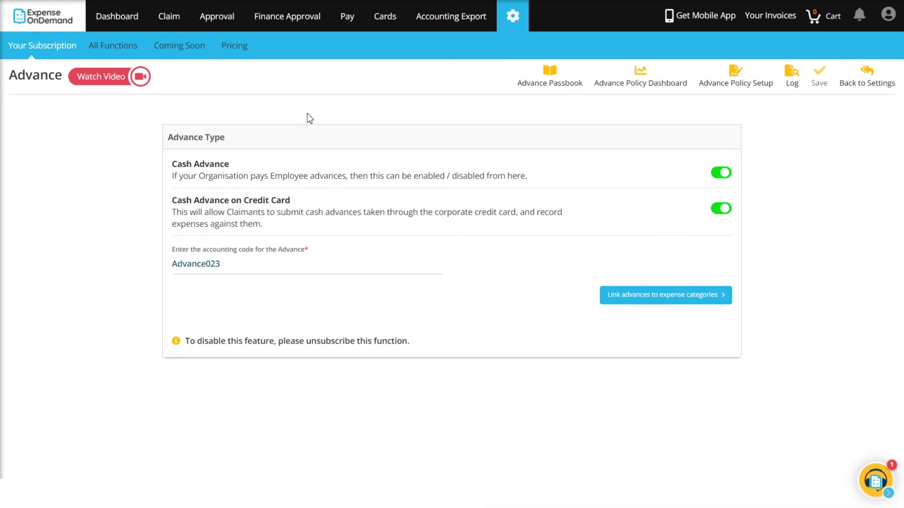
In the Expense OnDemand web portal, give finance approval to the claimant's 150.00 cash advance dated 09-Mar-2022.
{"action": "mouse_move", "coordinate": [285, 29]}
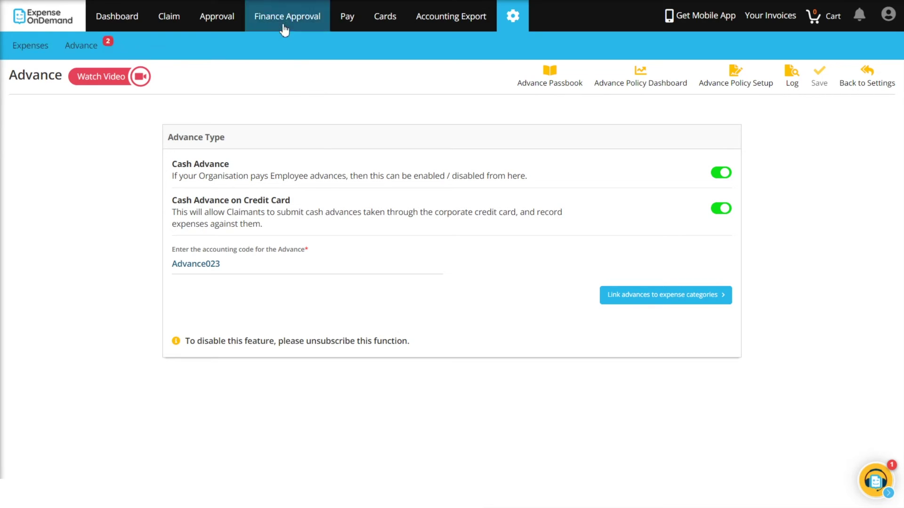
{"action": "left_click", "coordinate": [112, 46]}
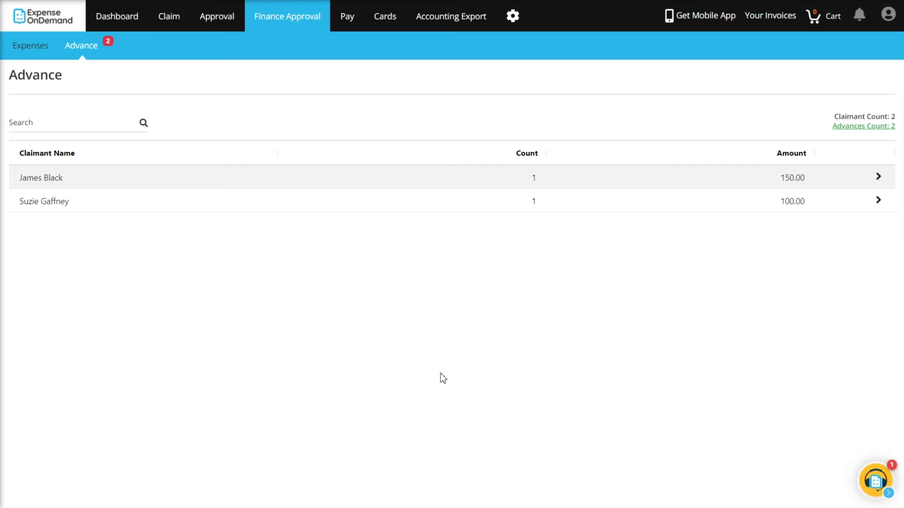
{"action": "left_click", "coordinate": [486, 187]}
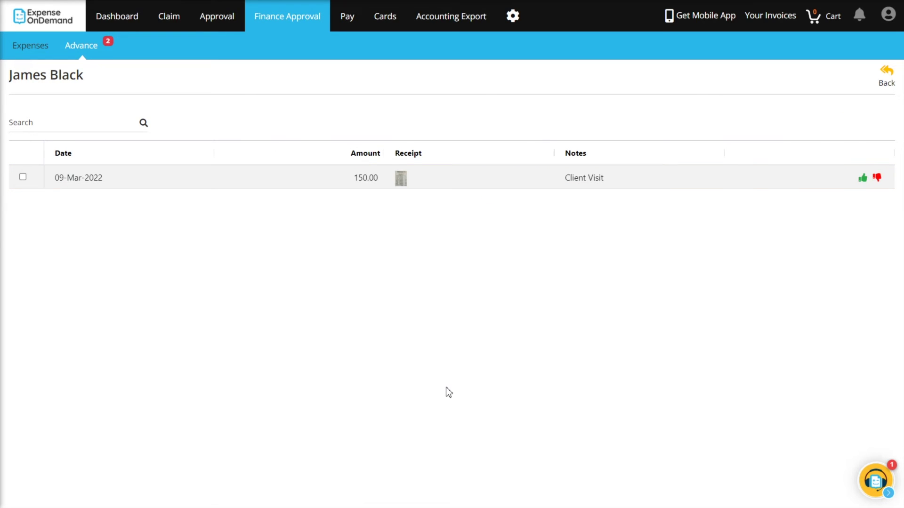
{"action": "left_click", "coordinate": [22, 177]}
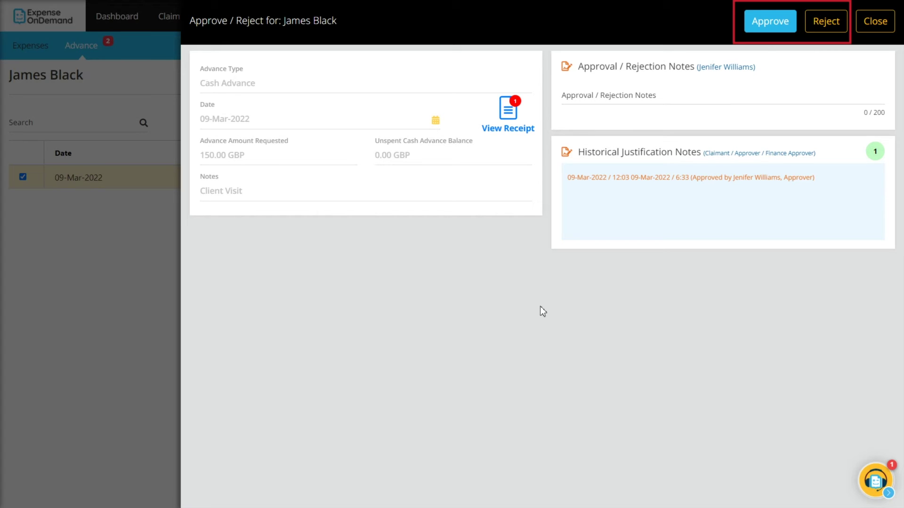
{"action": "left_click", "coordinate": [770, 22]}
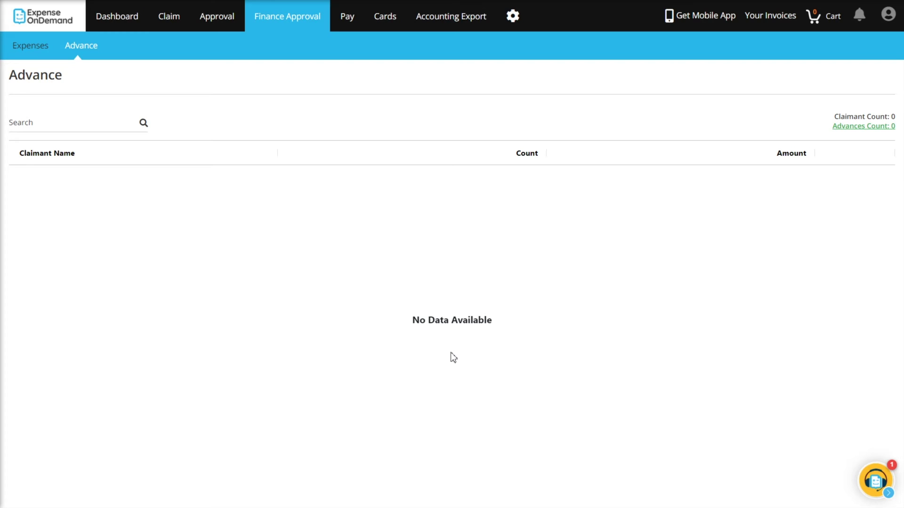
Approve the payment of the claimant's 150.00 cash advance dated 09-Mar-2022.
{"action": "left_click", "coordinate": [348, 28]}
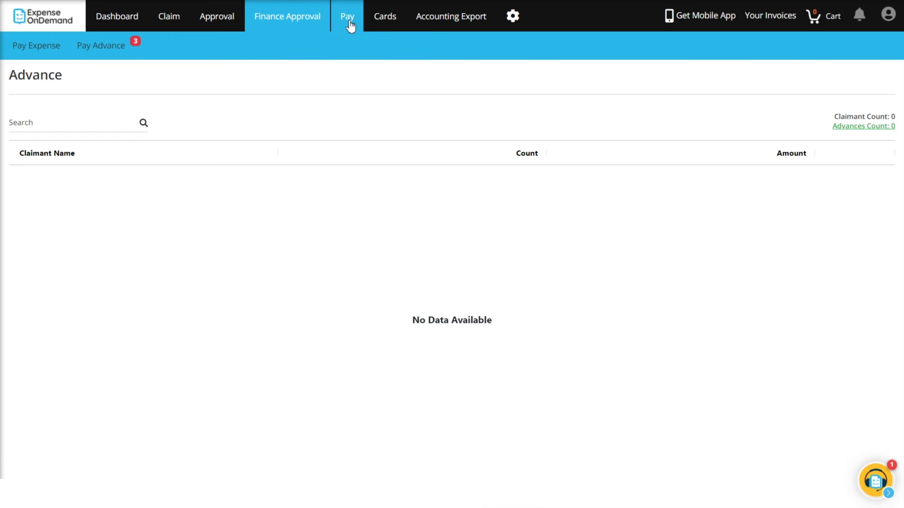
{"action": "left_click", "coordinate": [101, 46]}
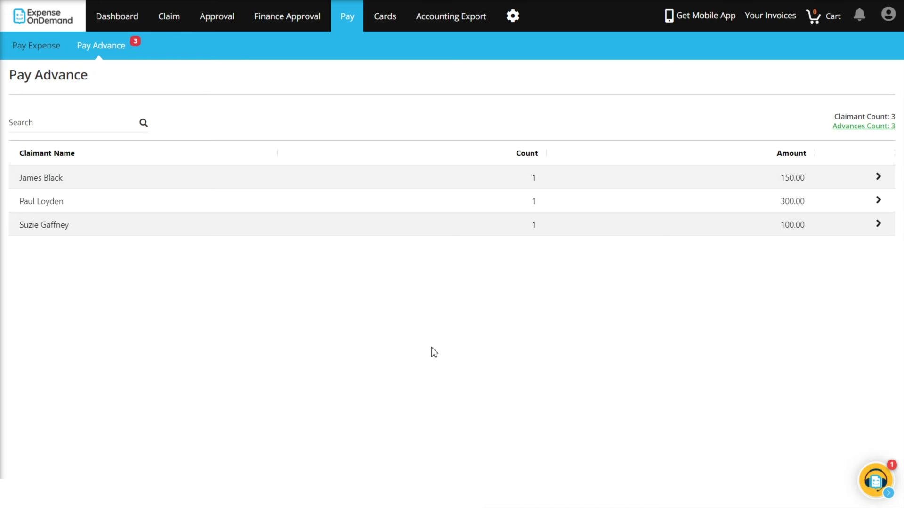
{"action": "left_click", "coordinate": [461, 189]}
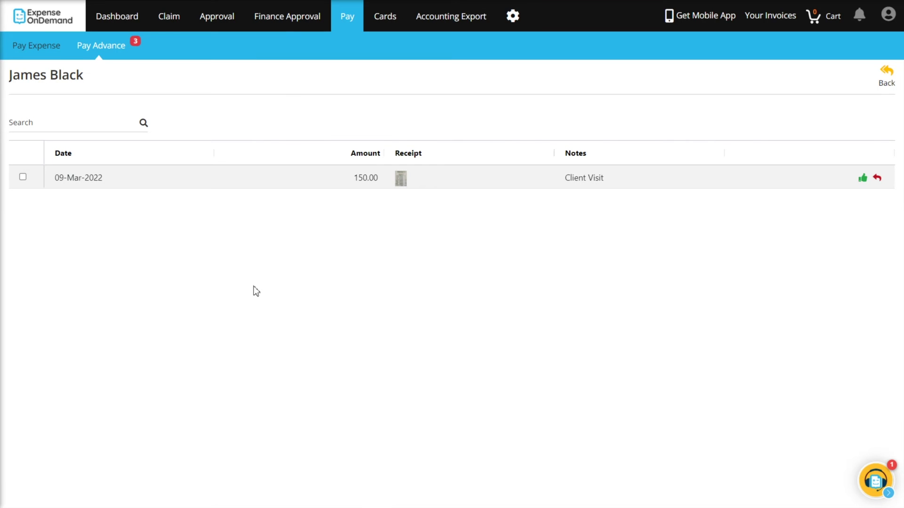
{"action": "left_click", "coordinate": [24, 178]}
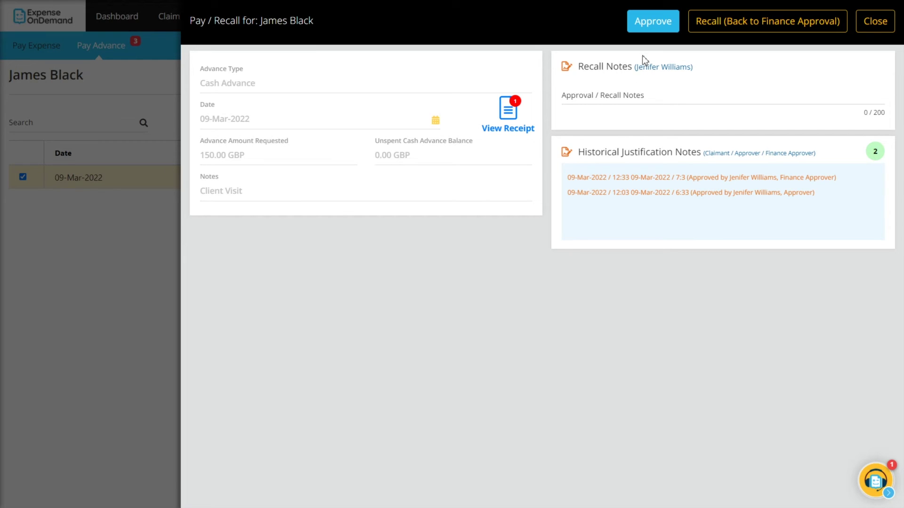
{"action": "left_click", "coordinate": [653, 21]}
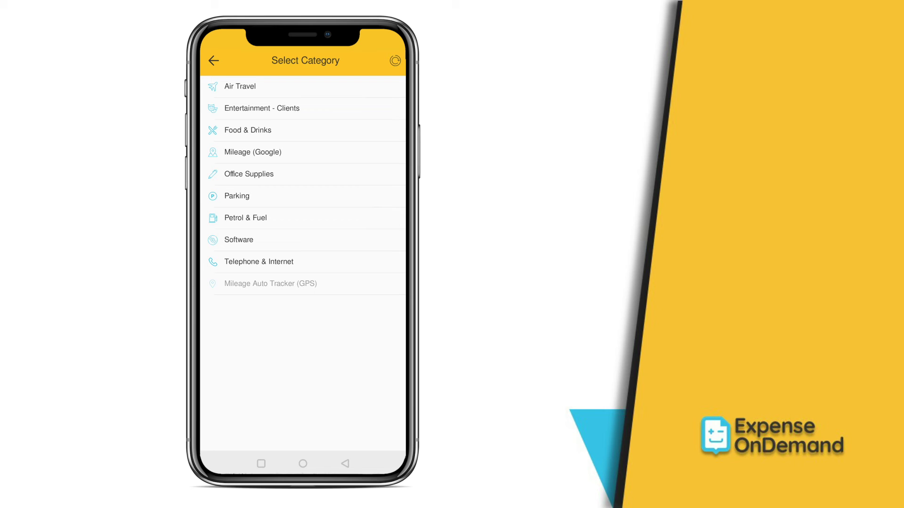
In the Expense OnDemand mobile app, choose Office Supplies as the new expense's category and check the advance balance in the Advance Passbook.
{"action": "left_click", "coordinate": [249, 175]}
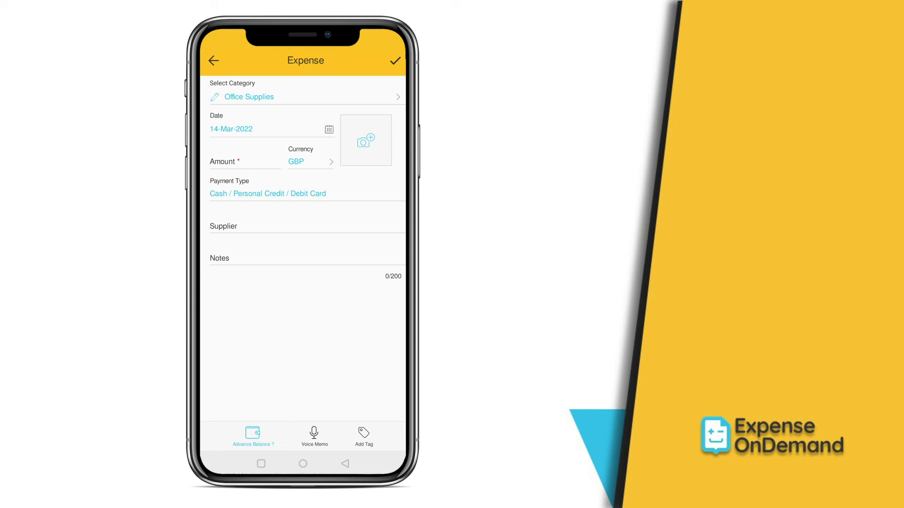
{"action": "left_click", "coordinate": [253, 437]}
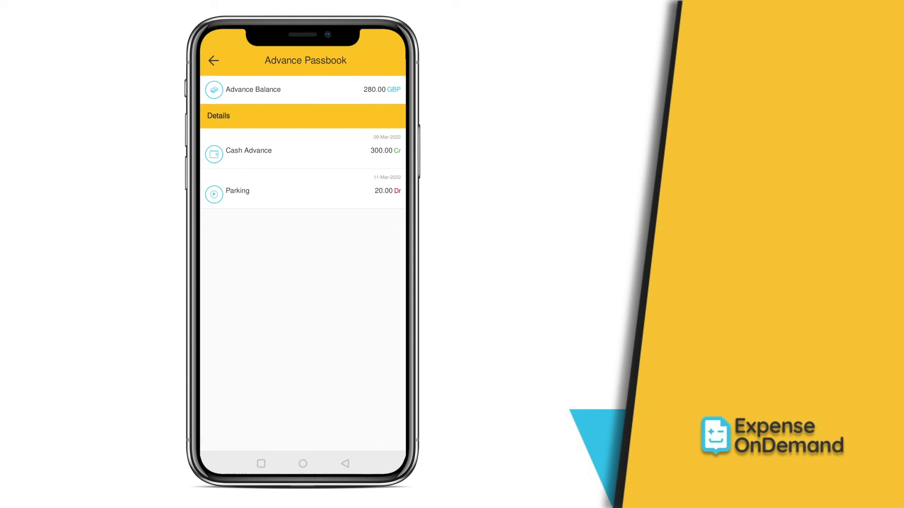
{"action": "left_click", "coordinate": [213, 61]}
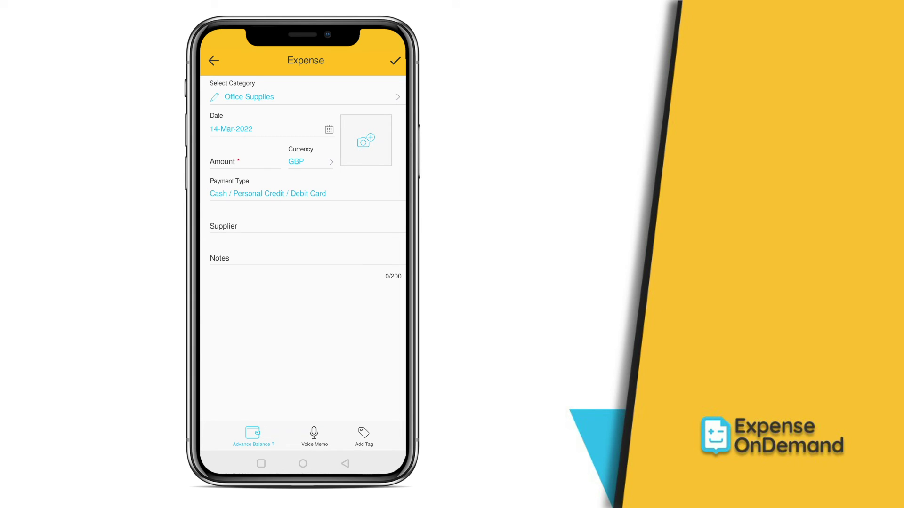
Complete the expense with date 14-Mar-2022, amount 200.00, supplier Amazon, notes "Office equipment" and a receipt, and save it with Submit Later.
{"action": "left_click", "coordinate": [264, 129]}
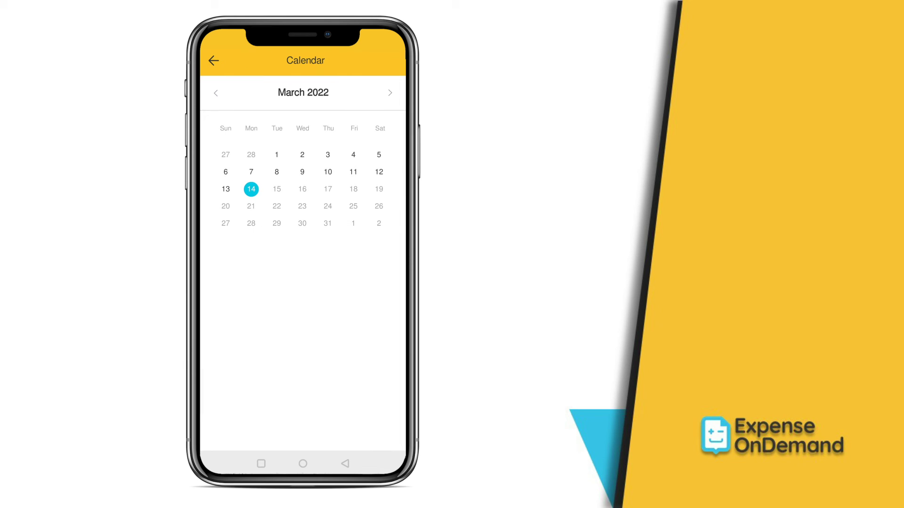
{"action": "left_click", "coordinate": [251, 190]}
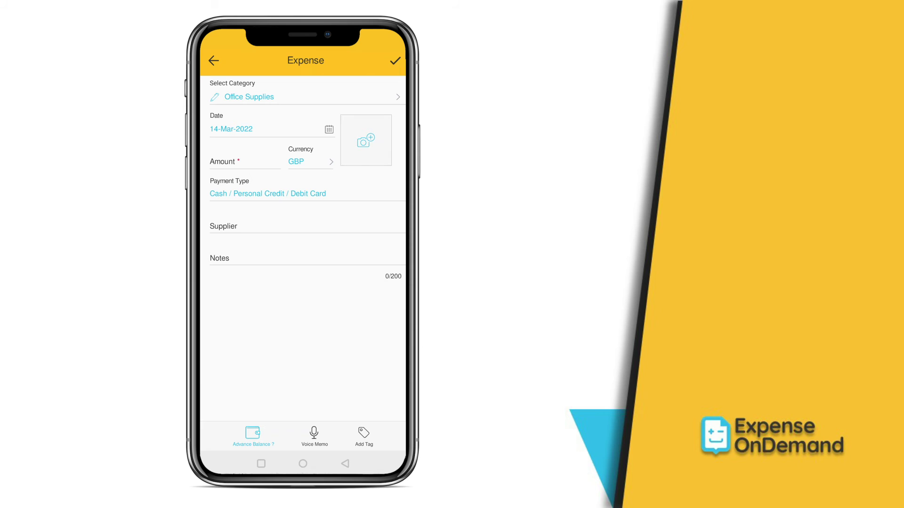
{"action": "left_click", "coordinate": [244, 162]}
{"action": "left_click", "coordinate": [365, 140]}
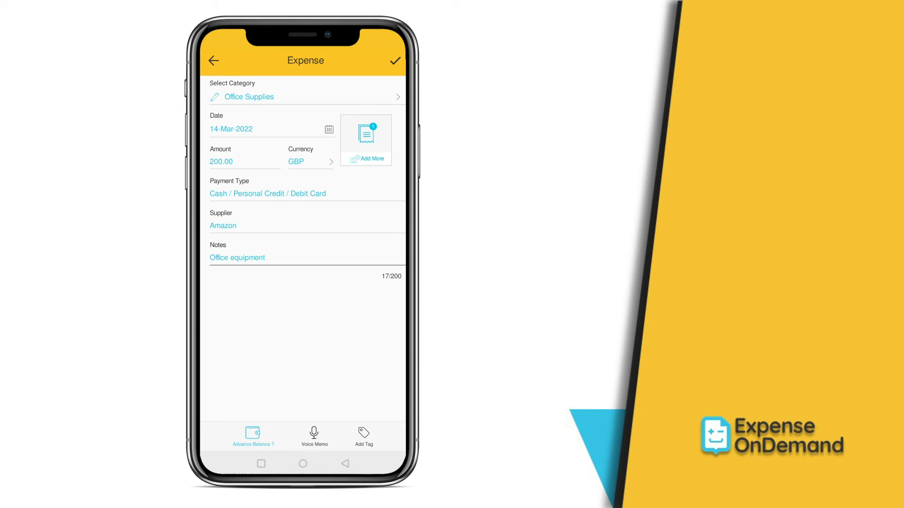
{"action": "left_click", "coordinate": [394, 64]}
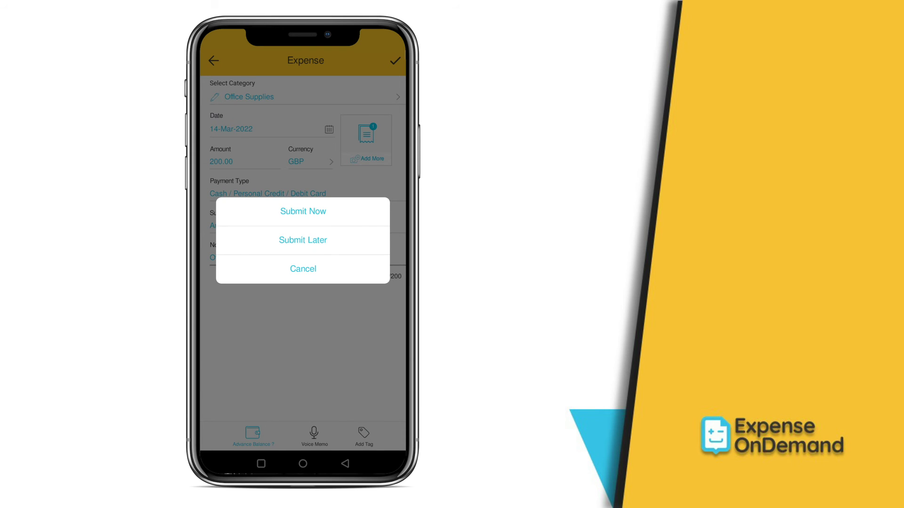
{"action": "left_click", "coordinate": [310, 240]}
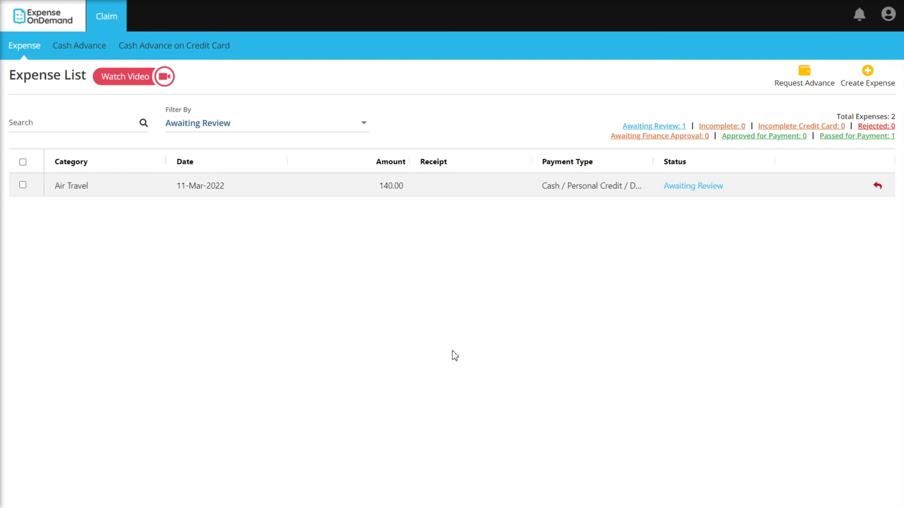
In the web portal, create a cash advance with an amount of 200.00, and look through the currency options while keeping GBP.
{"action": "left_click", "coordinate": [77, 50]}
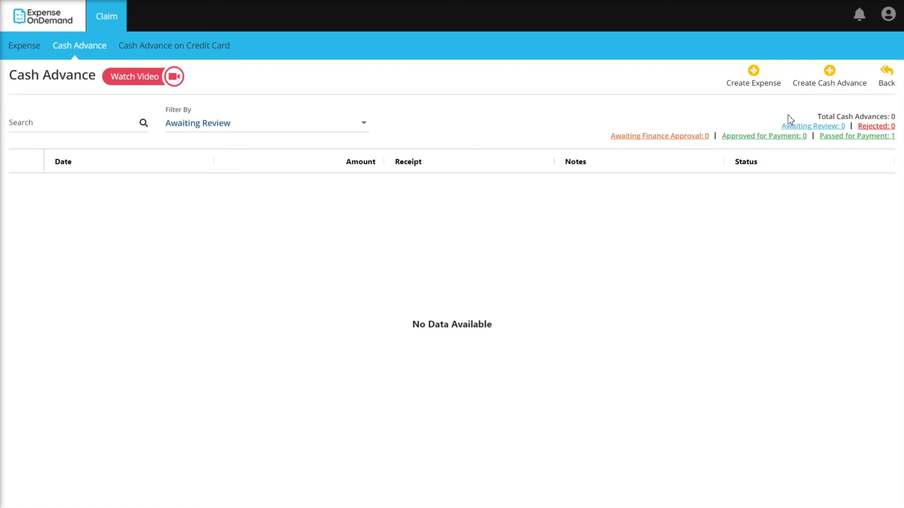
{"action": "left_click", "coordinate": [829, 84]}
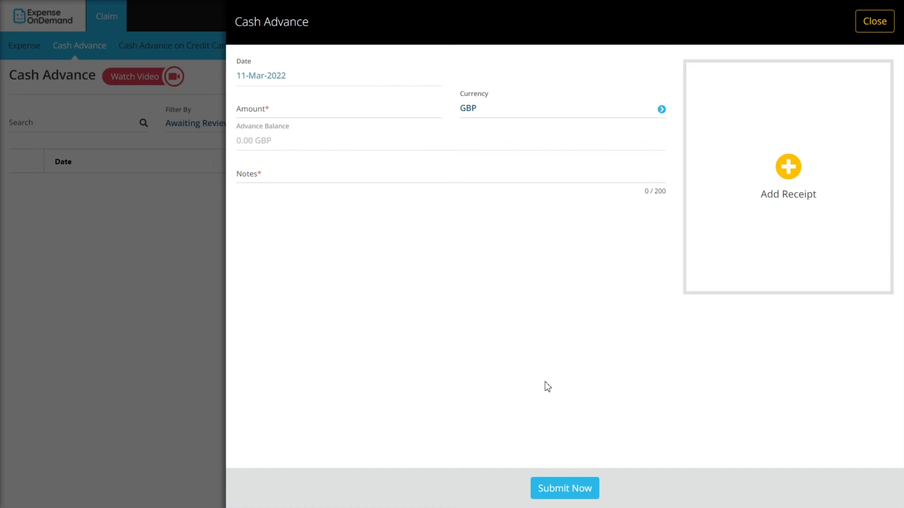
{"action": "left_click", "coordinate": [279, 113]}
{"action": "type", "text": "200.00"}
{"action": "left_click", "coordinate": [517, 112]}
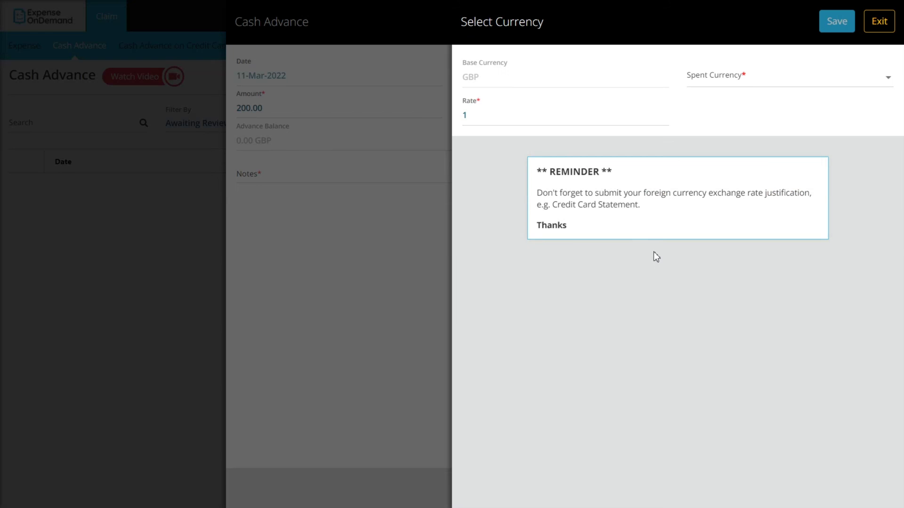
{"action": "left_click", "coordinate": [742, 82]}
{"action": "scroll", "coordinate": [769, 151], "scroll_direction": "down", "scroll_amount": 2}
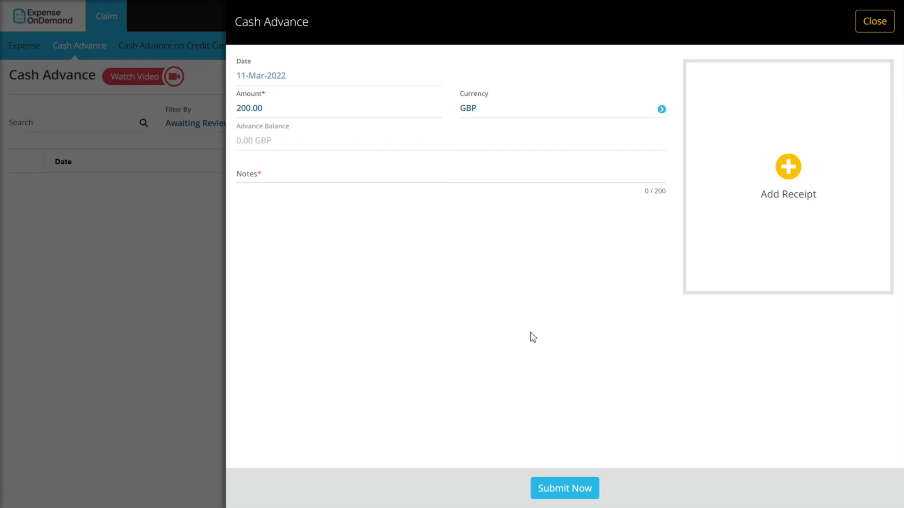
Add the notes "Client Visit" to the cash advance, upload a receipt, and submit it.
{"action": "left_click", "coordinate": [260, 184]}
{"action": "type", "text": "Client Visit"}
{"action": "left_click", "coordinate": [785, 174]}
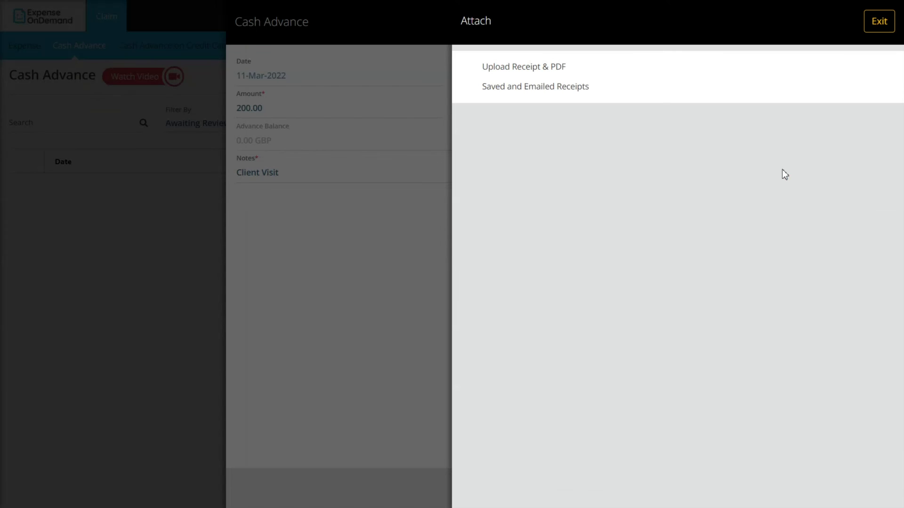
{"action": "left_click", "coordinate": [513, 67]}
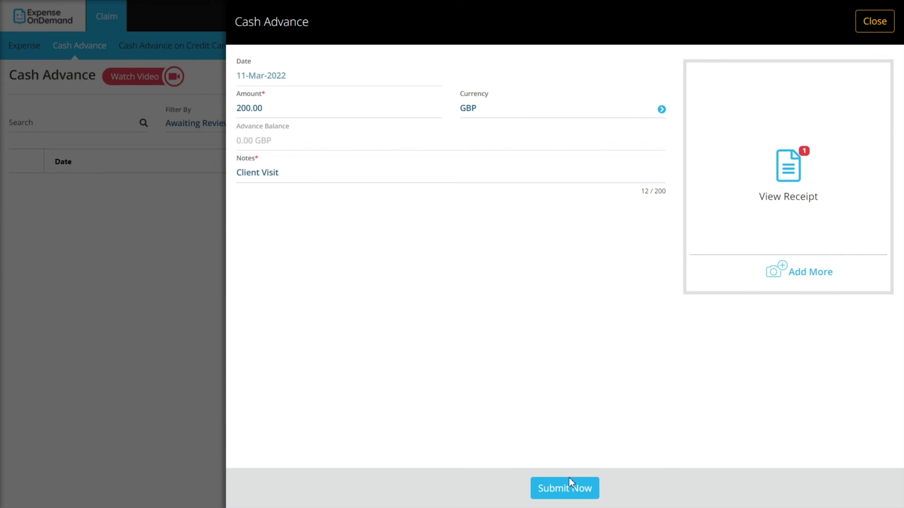
{"action": "left_click", "coordinate": [565, 489]}
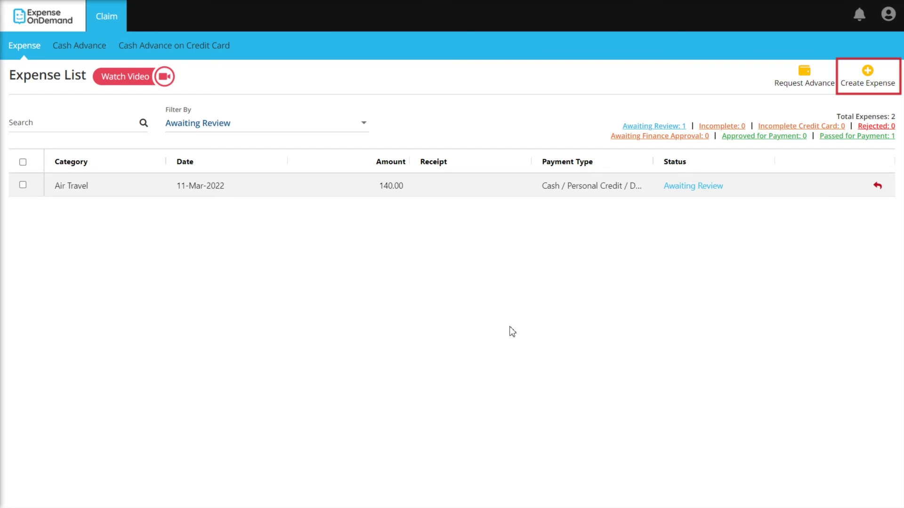
Start a new expense in the web portal and check the available advance balance in the Advance Passbook.
{"action": "left_click", "coordinate": [862, 88]}
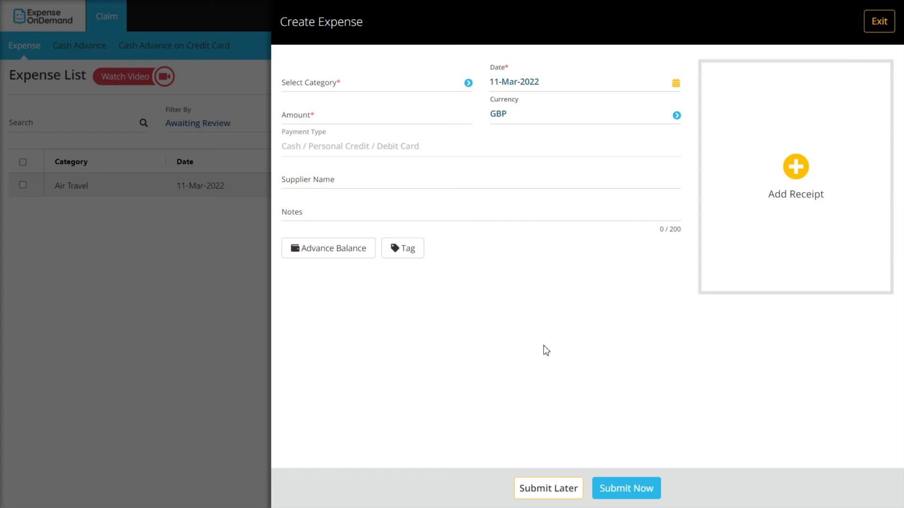
{"action": "left_click", "coordinate": [328, 256]}
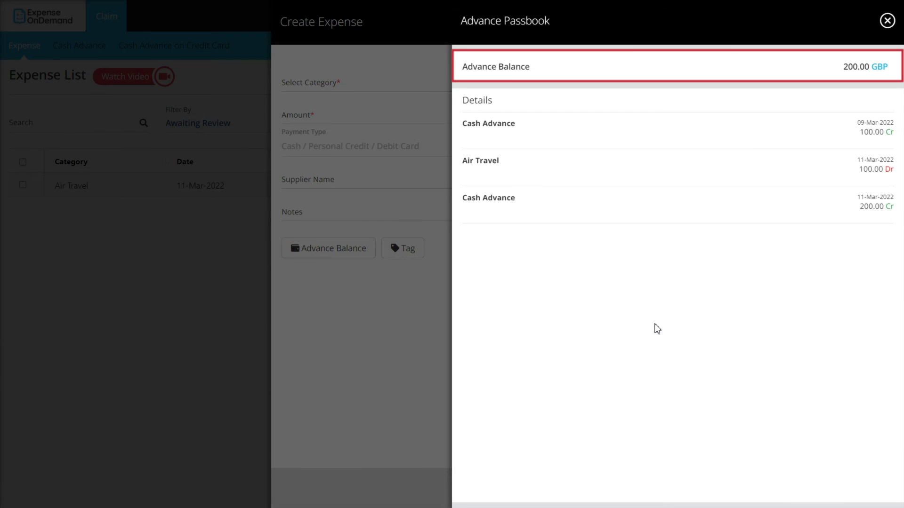
{"action": "left_click", "coordinate": [885, 23]}
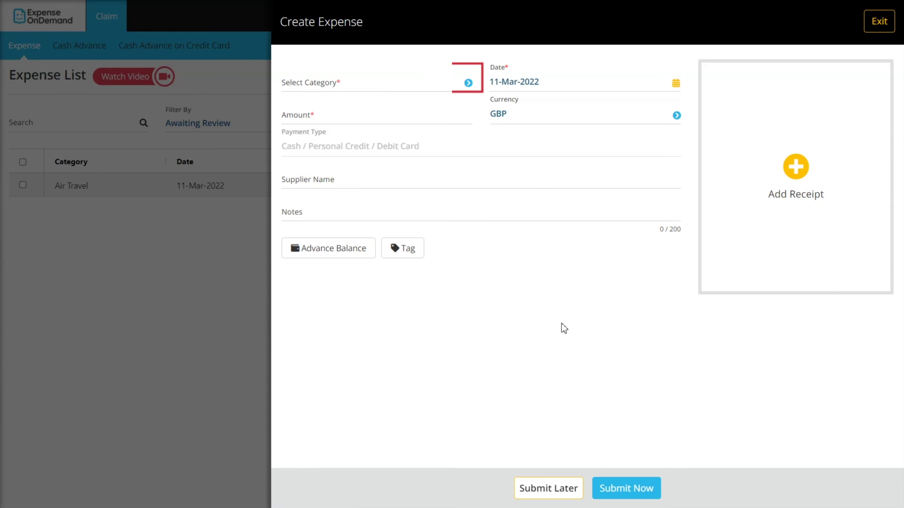
Set the expense's category to Office Supplies and its date to 10-Mar-2022.
{"action": "left_click", "coordinate": [389, 83]}
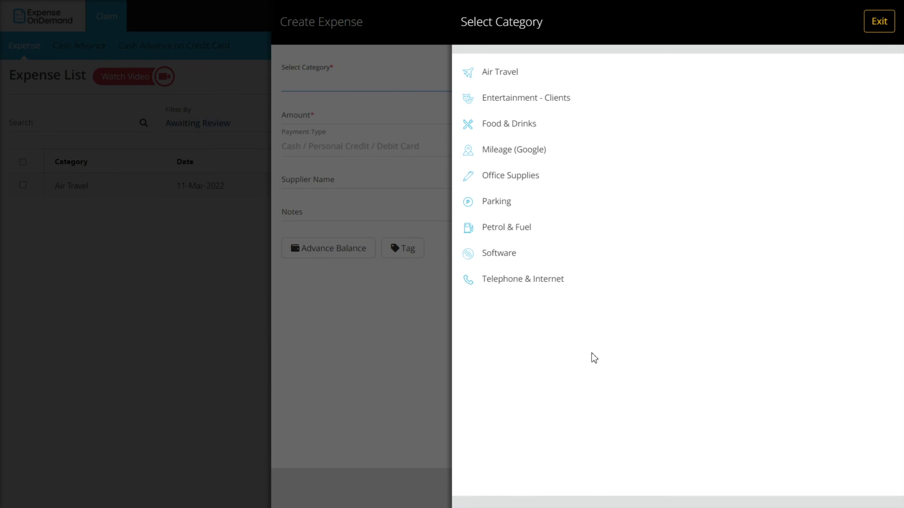
{"action": "left_click", "coordinate": [512, 186]}
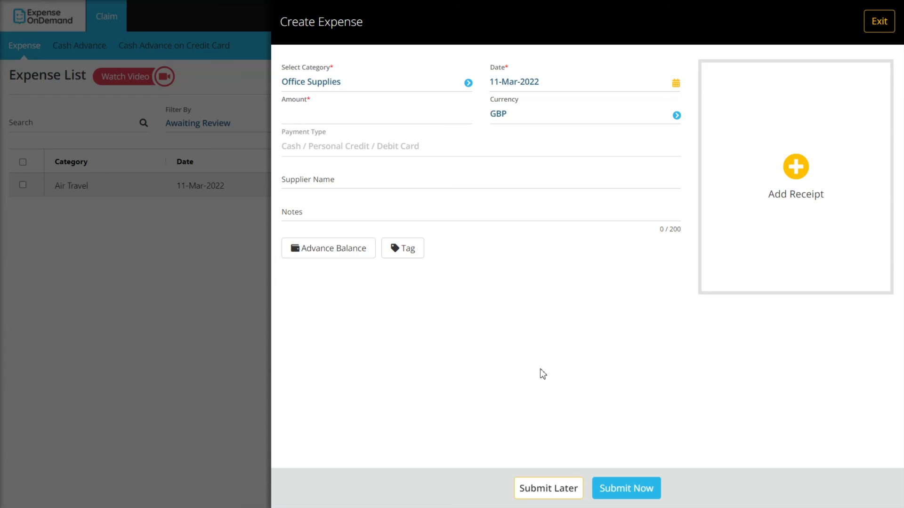
{"action": "left_click", "coordinate": [676, 83]}
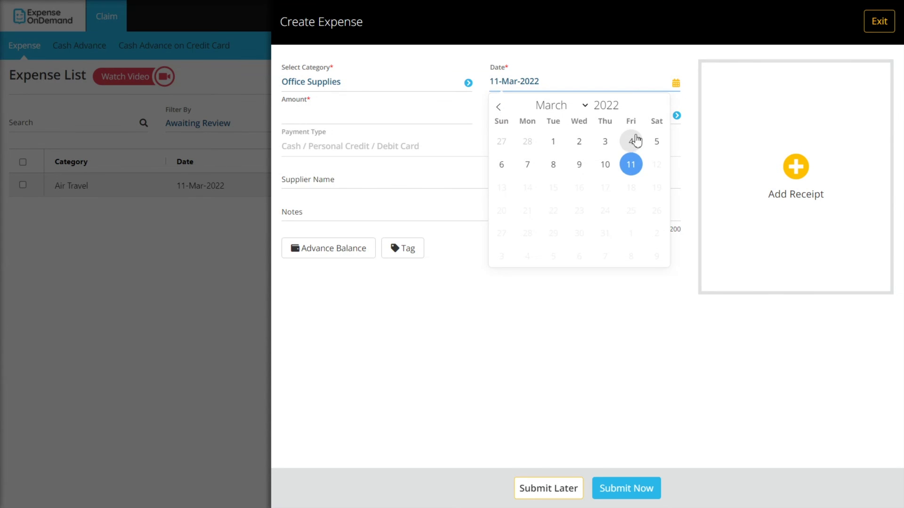
{"action": "left_click", "coordinate": [606, 165]}
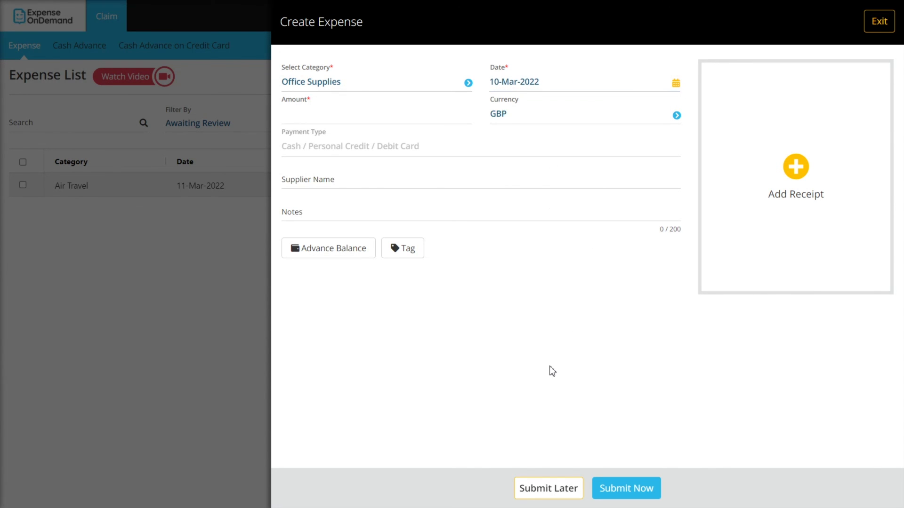
Enter an amount of 140.00, supplier Tesco and notes "Office Party", attach a receipt, and submit the expense immediately.
{"action": "left_click", "coordinate": [379, 115]}
{"action": "type", "text": "140.00"}
{"action": "left_click", "coordinate": [801, 175]}
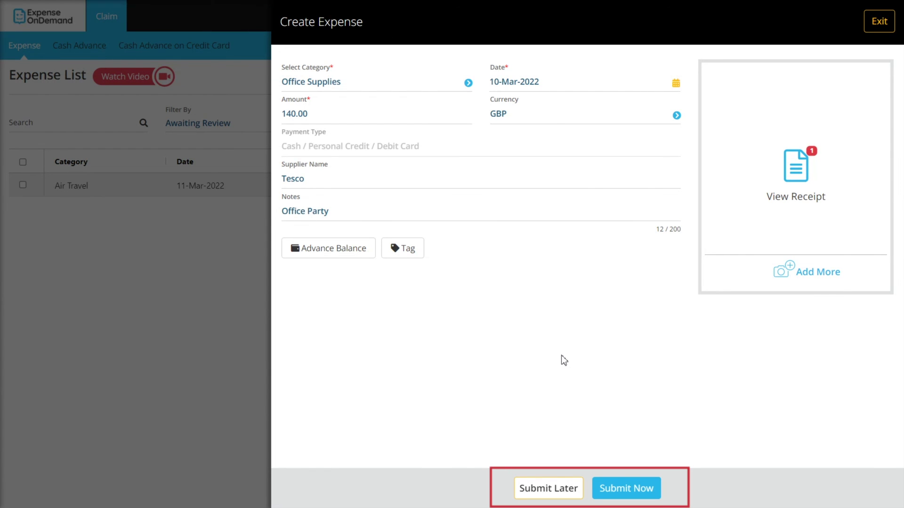
{"action": "left_click", "coordinate": [625, 490]}
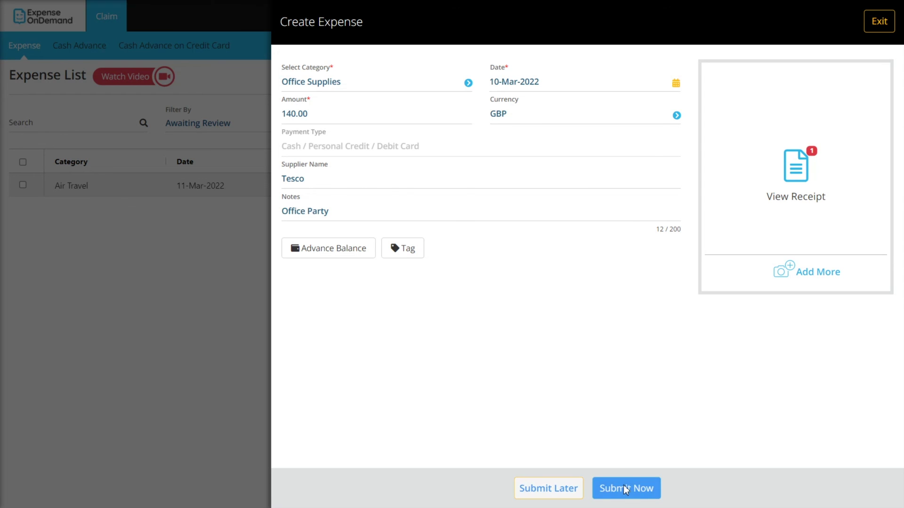